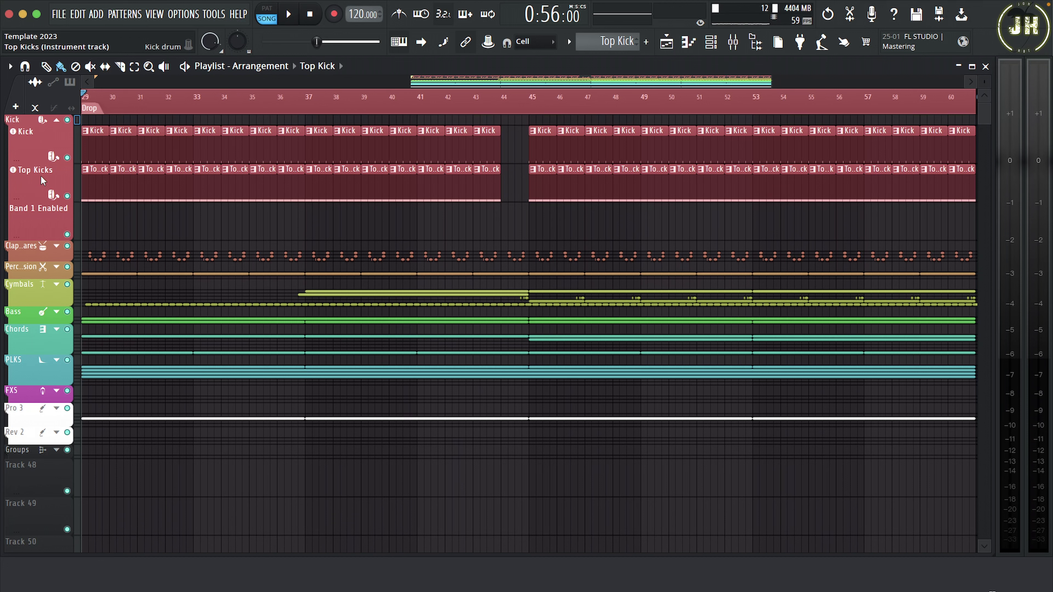
# Step: Open the Top Kicks FPC with its pad layers shown and inspect the trigger options for overlapping layers
pyautogui.click(45, 185)
pyautogui.click(52, 193)
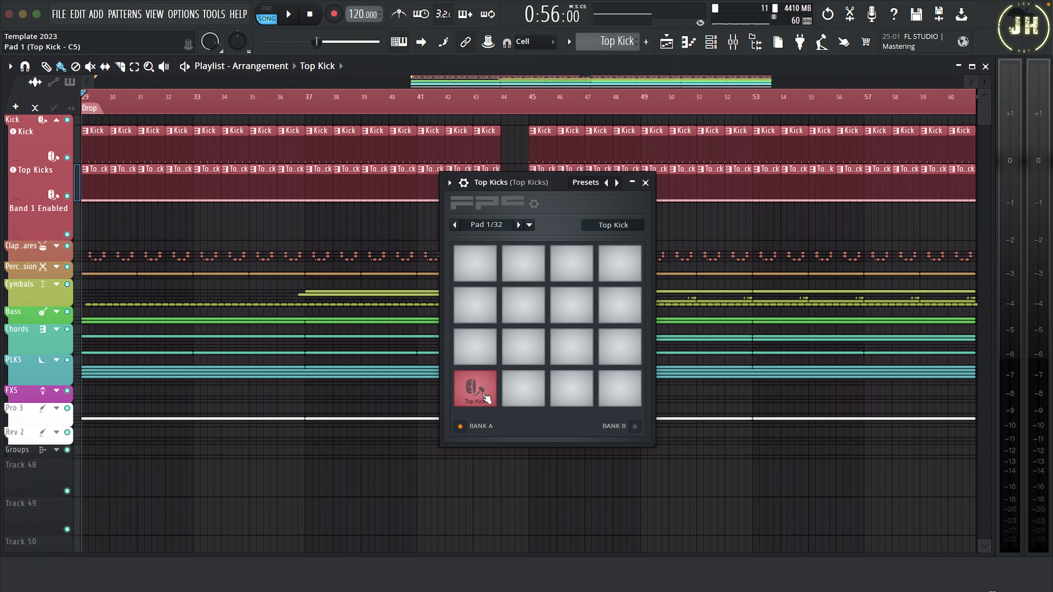
pyautogui.click(535, 203)
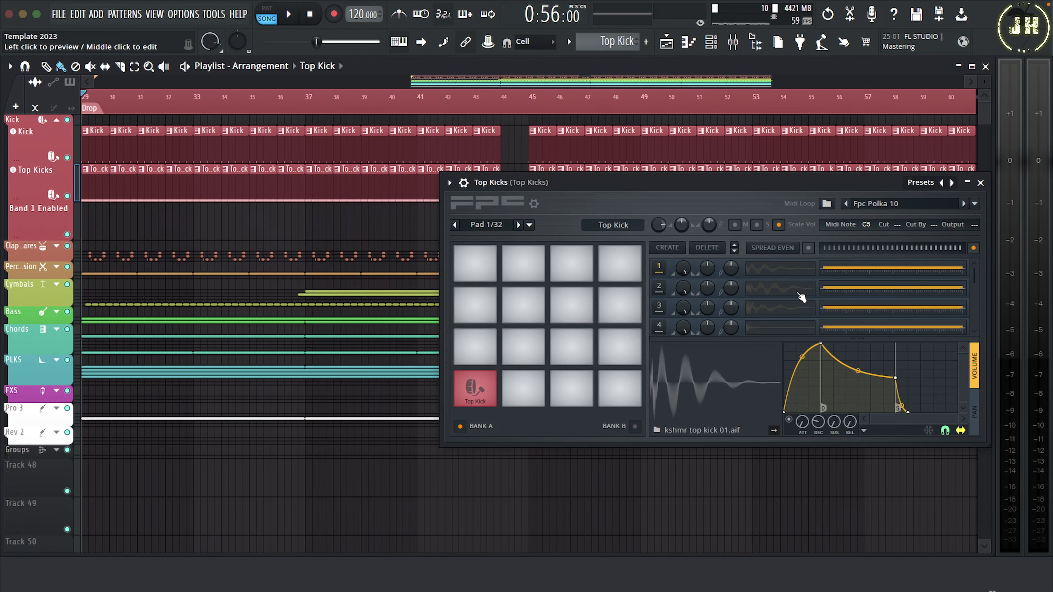
pyautogui.scroll(-5, 801, 297)
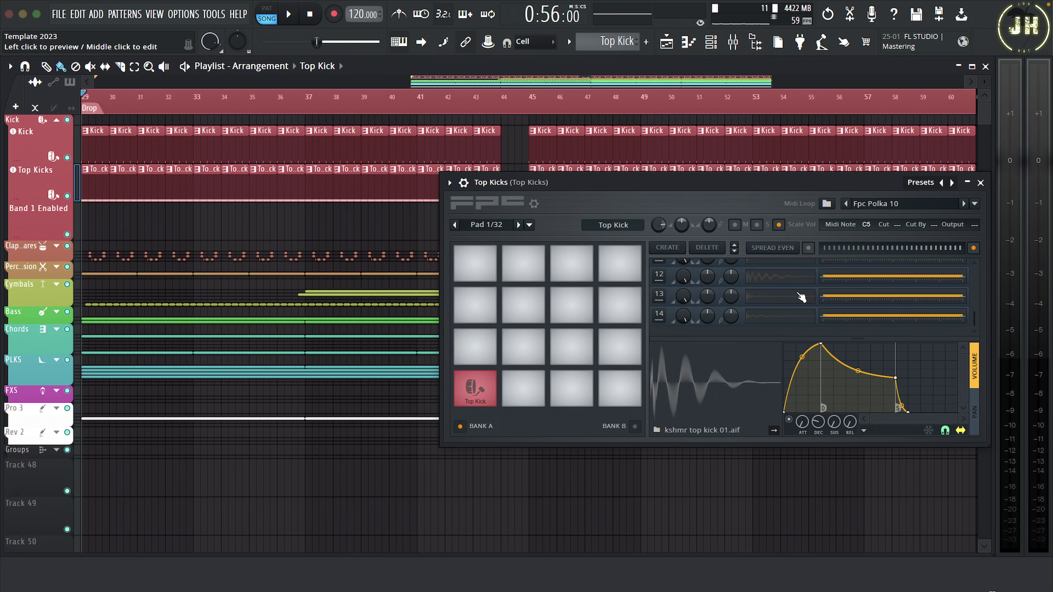
pyautogui.click(974, 249)
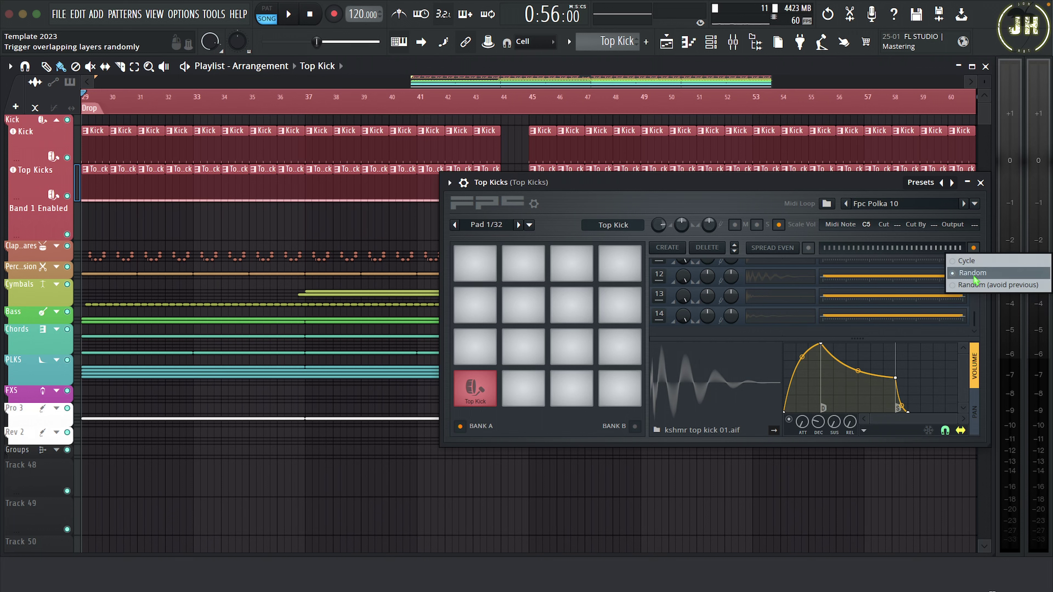
pyautogui.click(974, 264)
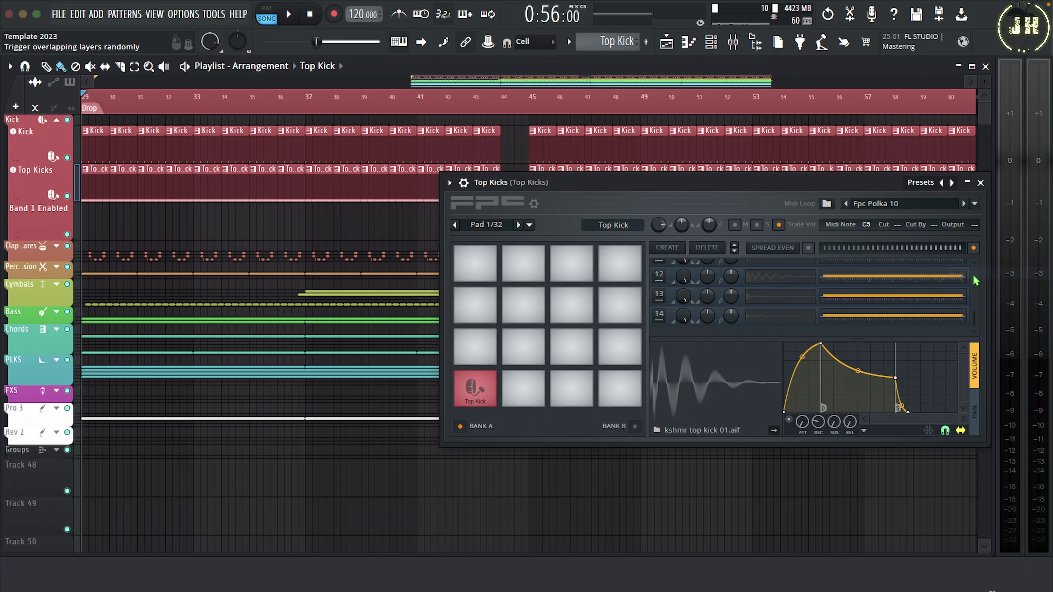
# Step: Solo the Top Kicks playlist track and listen to it from the start of the Drop
pyautogui.rightClick(67, 196)
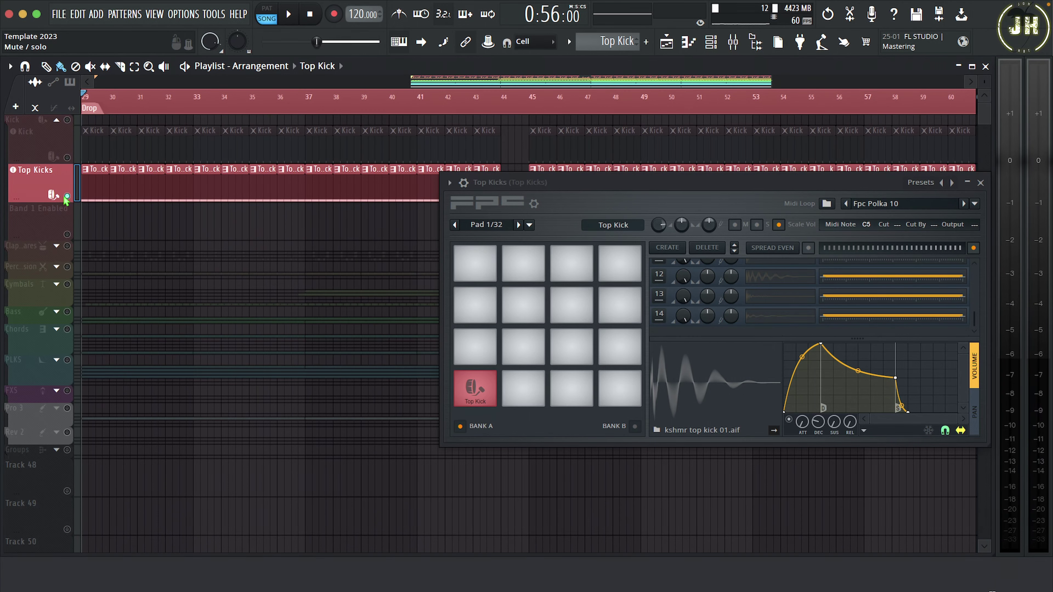
pyautogui.press('space')
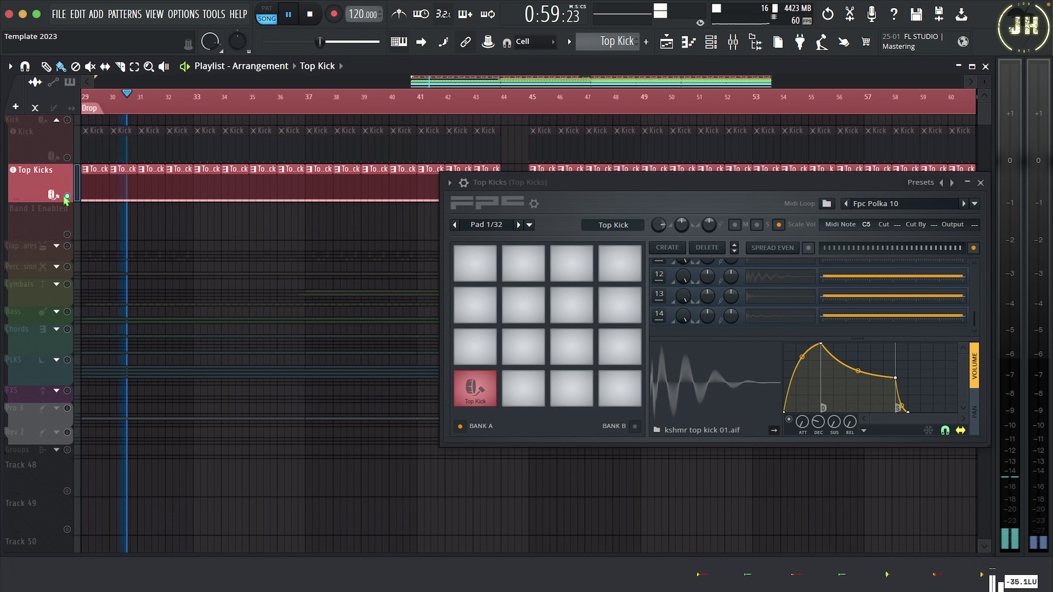
pyautogui.press('space')
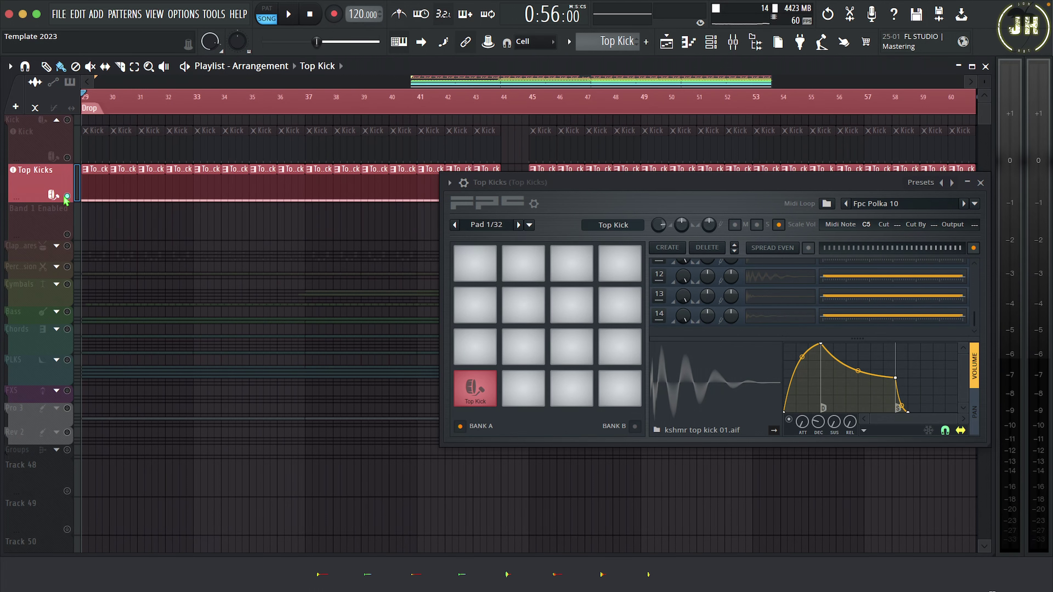
# Step: Show the mixer and inspect the first FabFilter Pro-Q 3 on the Top Kicks insert, closing it when done
pyautogui.press('F9')
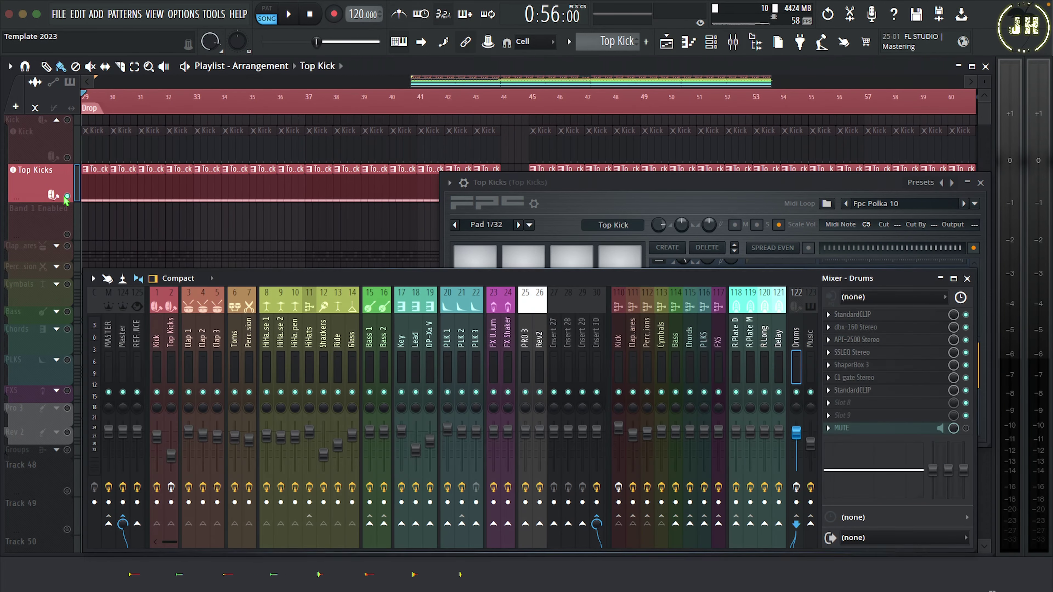
pyautogui.click(173, 334)
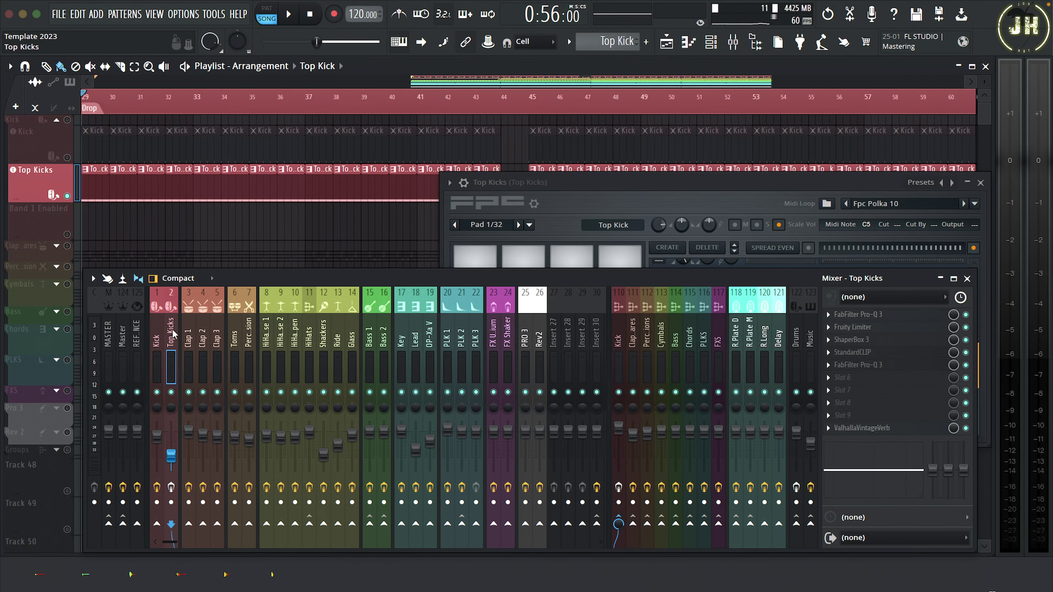
pyautogui.click(897, 315)
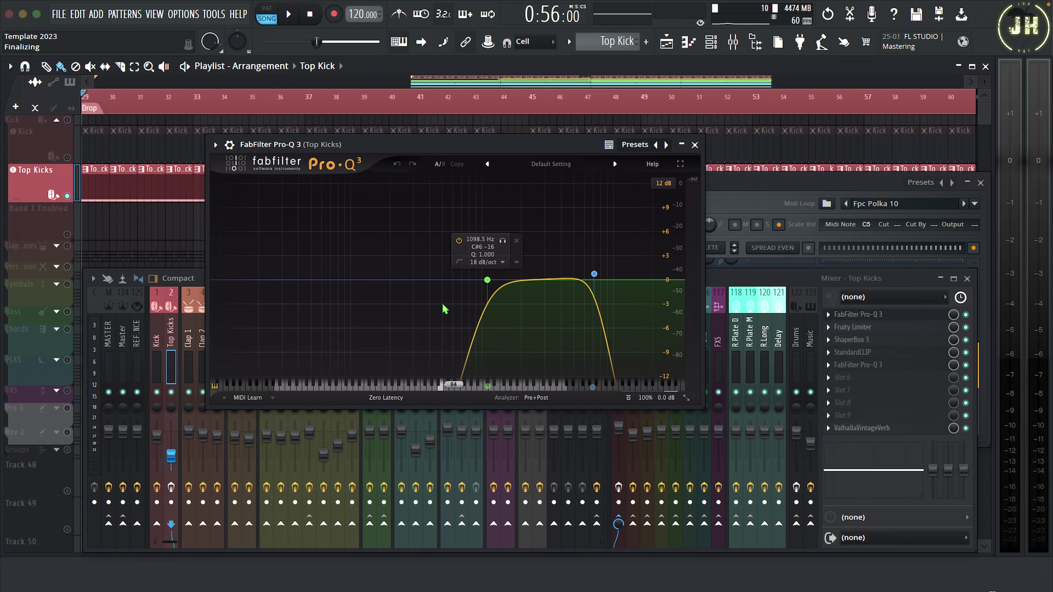
pyautogui.click(695, 144)
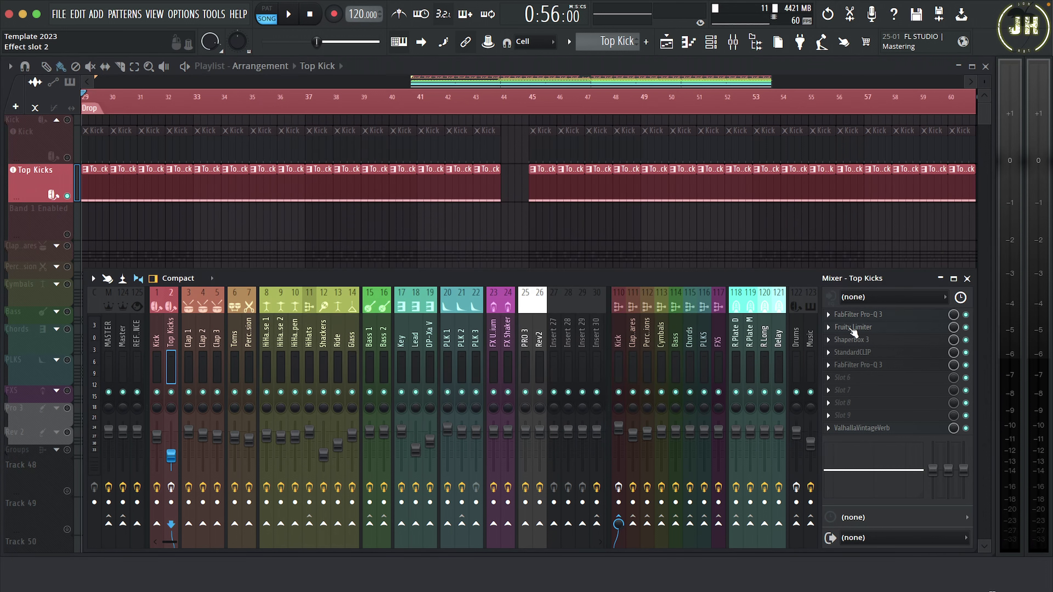
# Step: Review the Fruity Limiter and ShaperBox 3 settings on the Top Kicks insert, closing each plugin
pyautogui.click(852, 328)
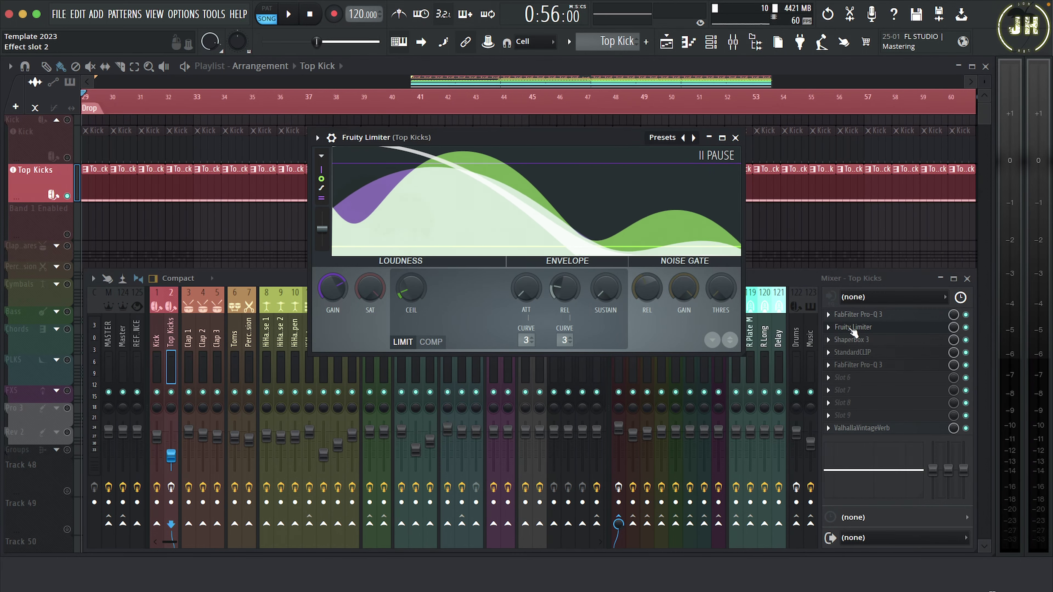
pyautogui.click(853, 328)
pyautogui.click(852, 341)
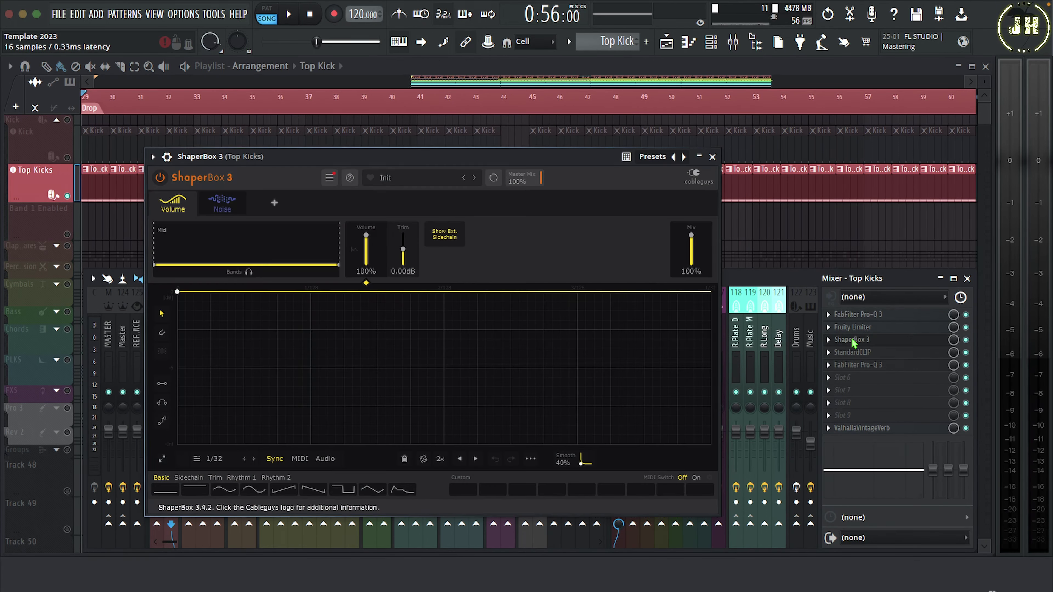
pyautogui.click(852, 340)
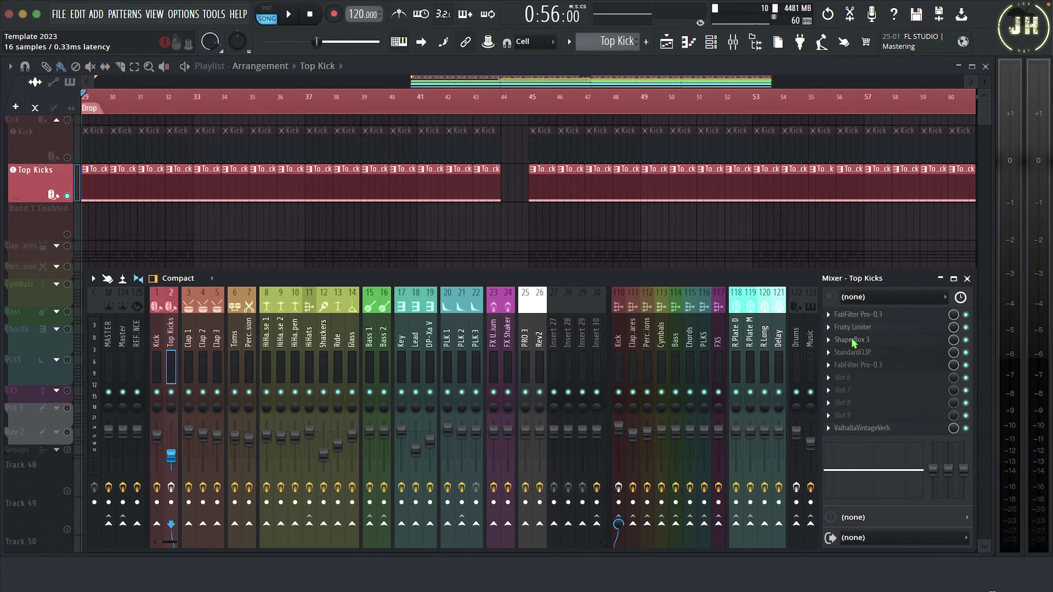
# Step: Review the StandardCLIP, second FabFilter Pro-Q 3 and ValhallaVintageVerb settings on the Top Kicks insert, closing each plugin
pyautogui.click(853, 352)
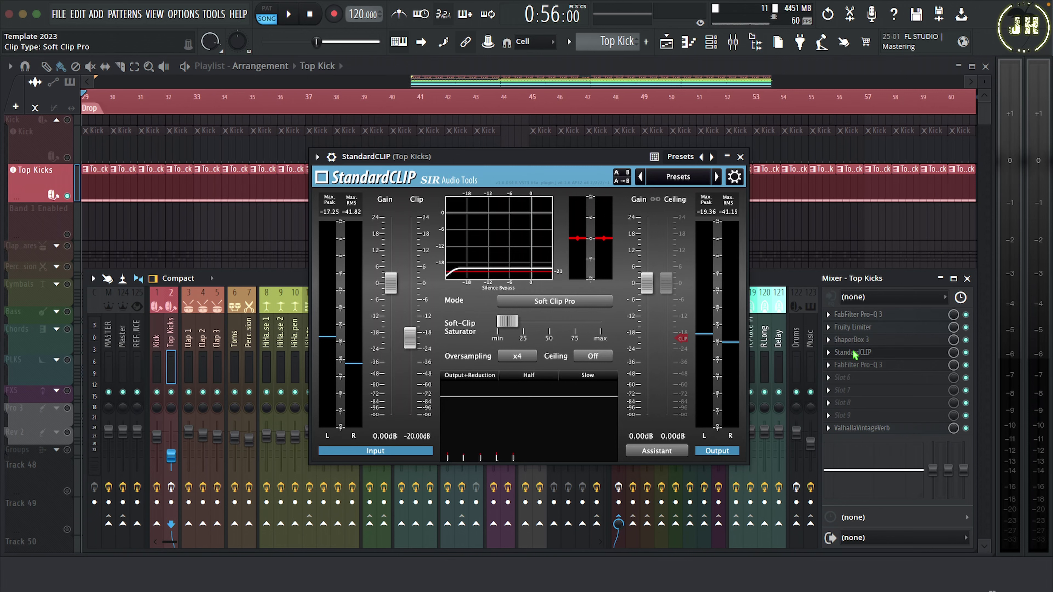
pyautogui.click(853, 353)
pyautogui.click(854, 365)
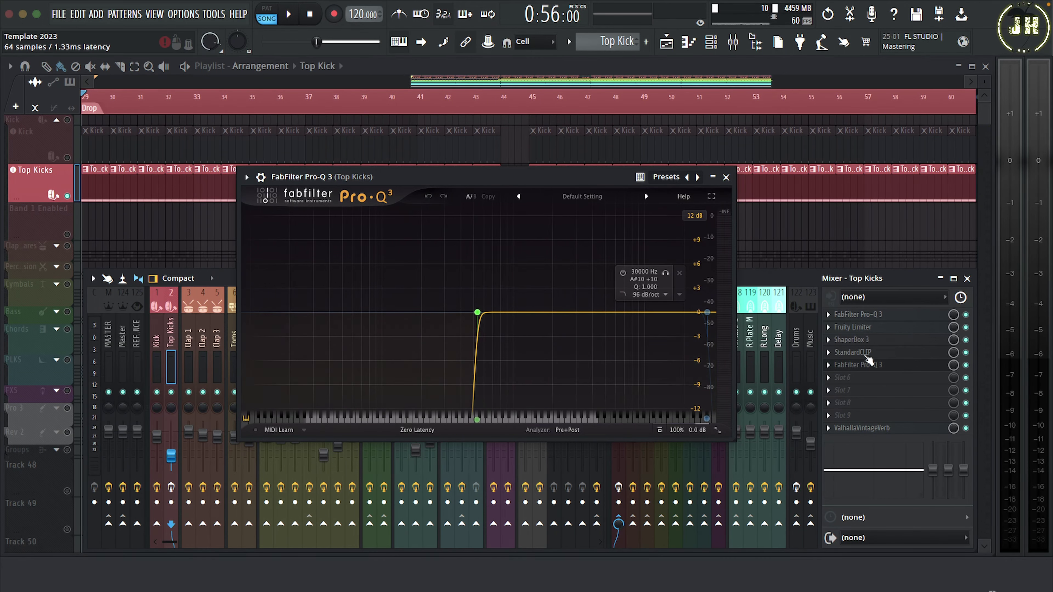
pyautogui.click(871, 366)
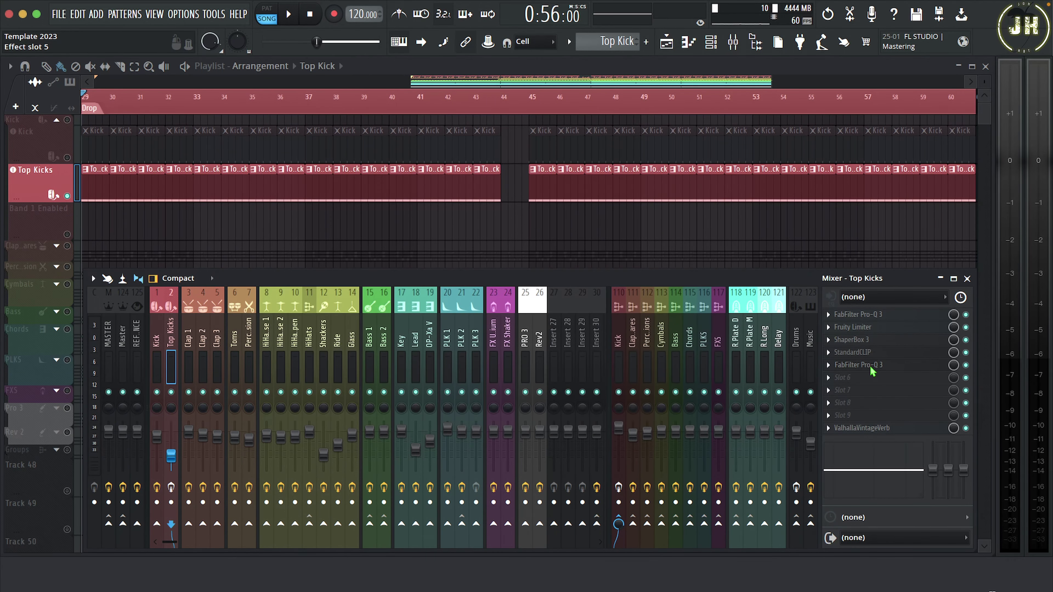
pyautogui.click(870, 429)
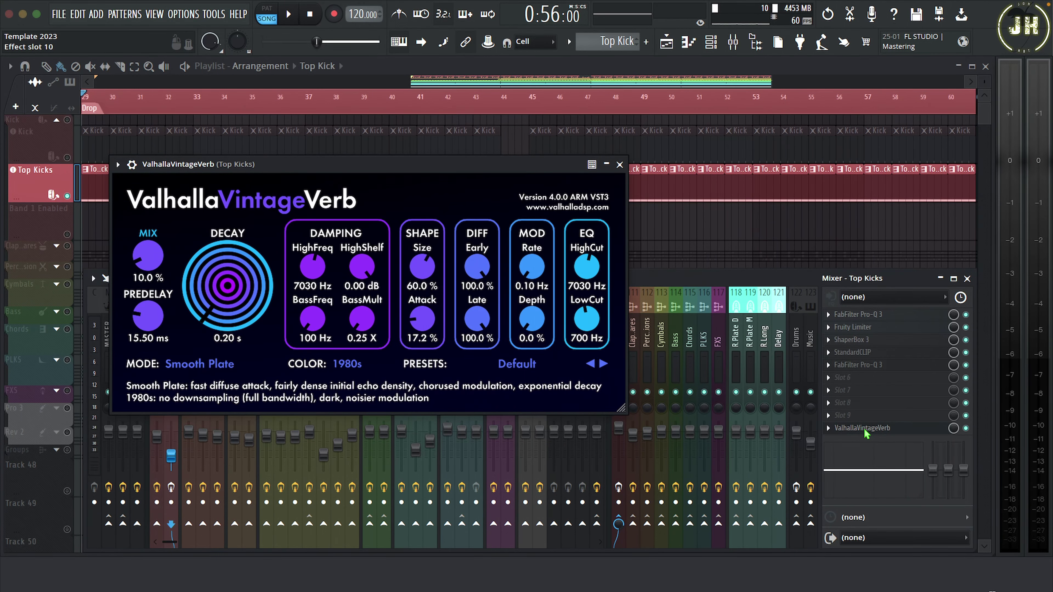
pyautogui.click(619, 165)
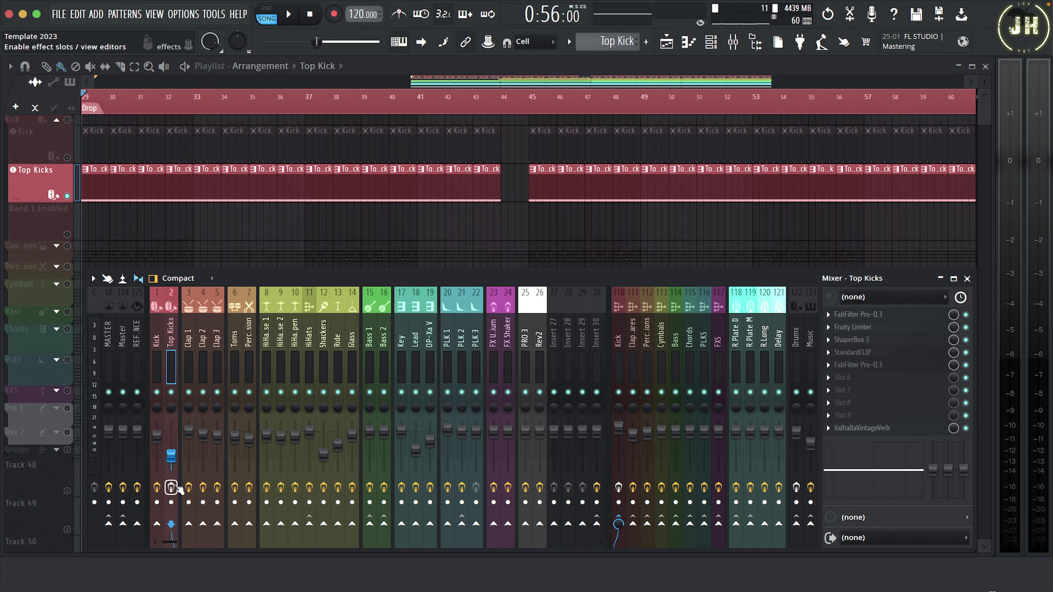
# Step: Play the soloed Top Kicks and compare the sound with the insert's effects bypassed and enabled, leaving them enabled
pyautogui.press('space')
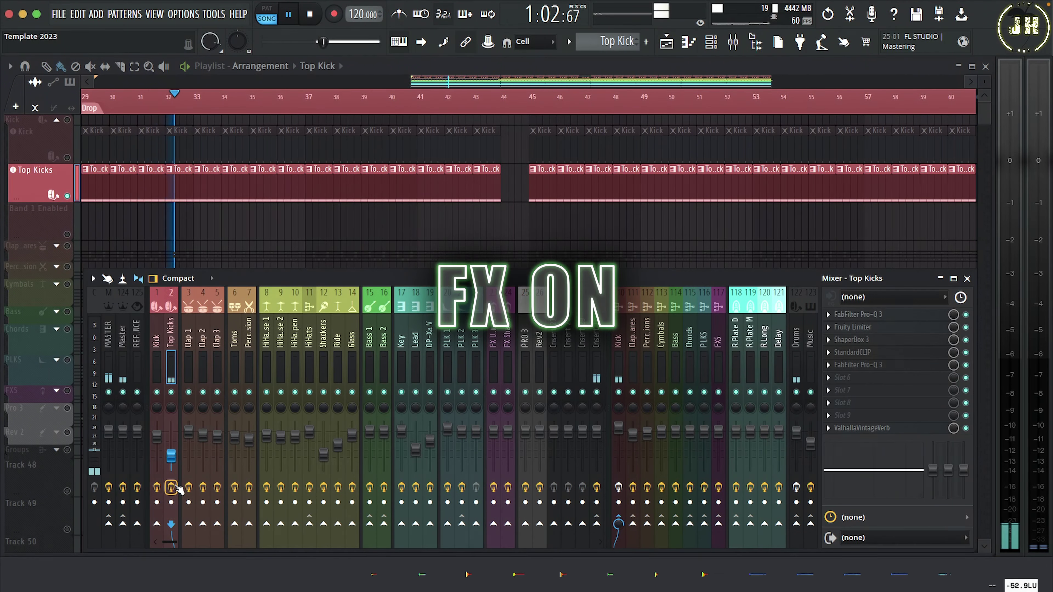
pyautogui.click(170, 488)
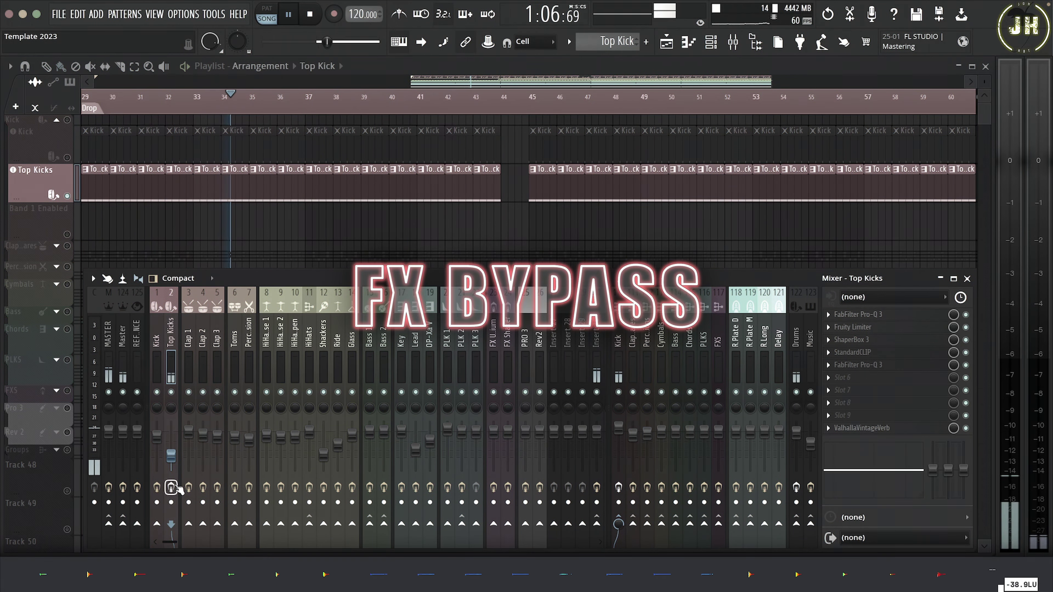
pyautogui.click(171, 488)
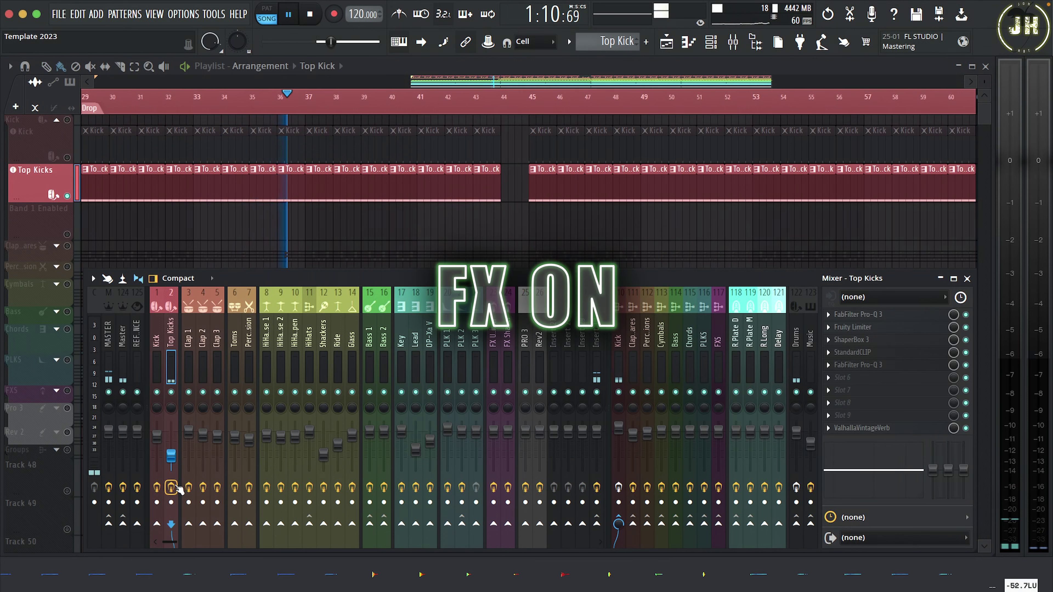
pyautogui.press('space')
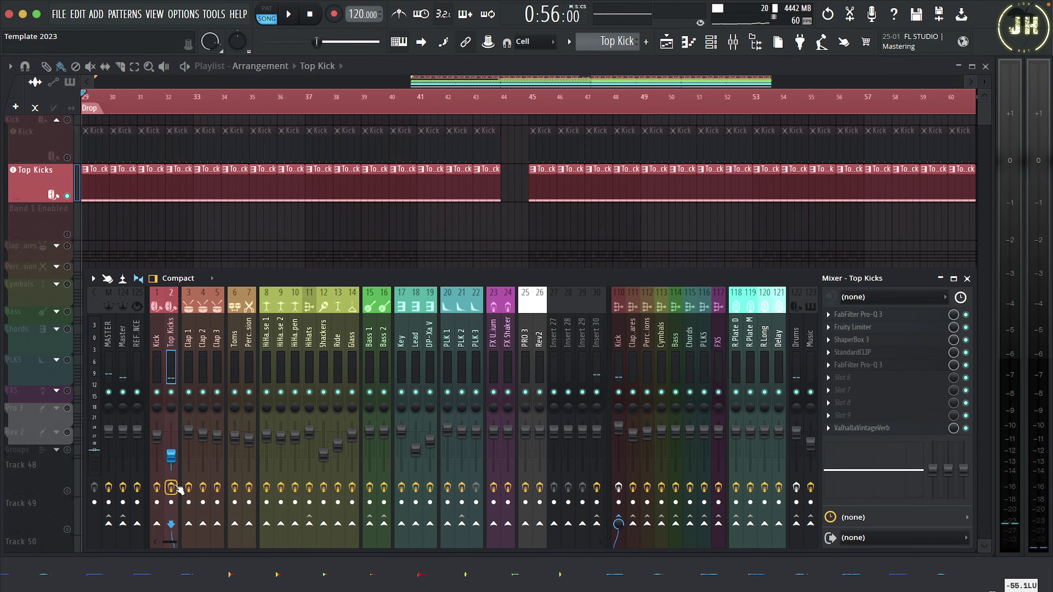
# Step: Solo the whole Kick group and compare playback with the Top Kicks insert muted and unmuted, leaving it unmuted
pyautogui.click(68, 120)
pyautogui.press('space')
pyautogui.click(171, 392)
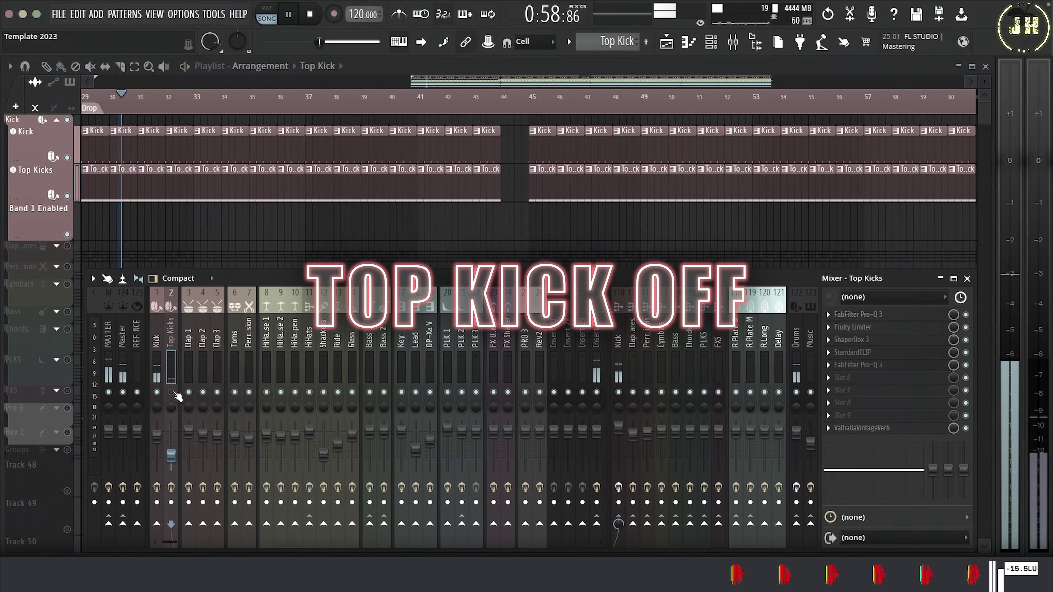
pyautogui.click(171, 392)
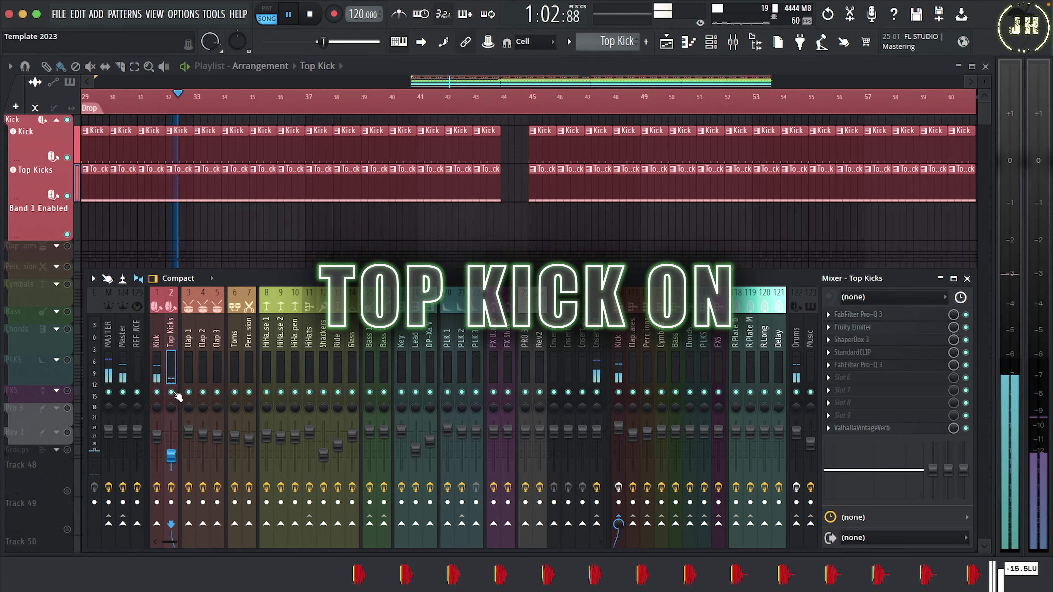
pyautogui.click(175, 393)
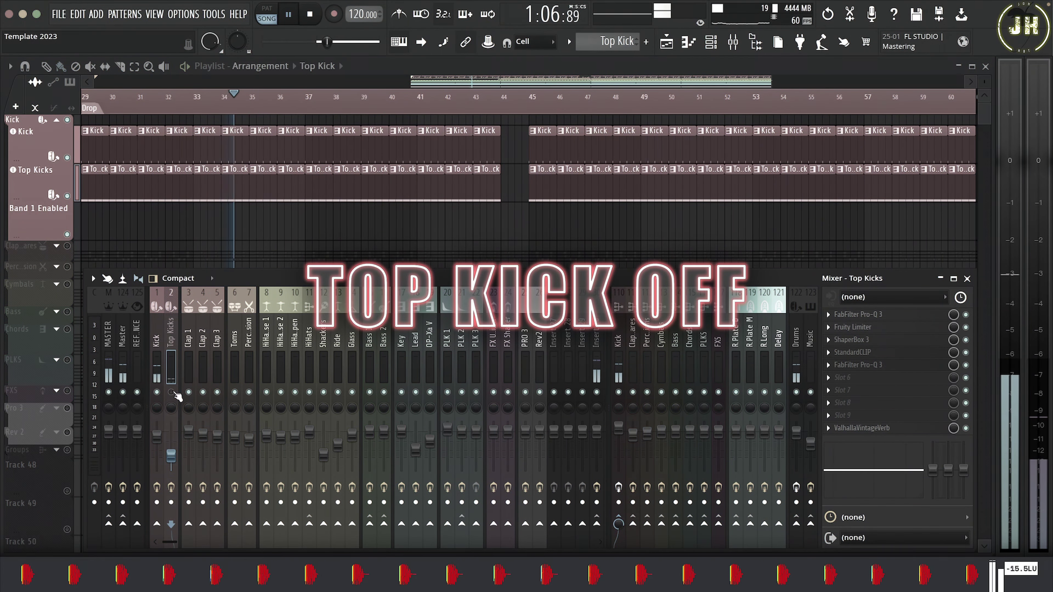
pyautogui.click(174, 393)
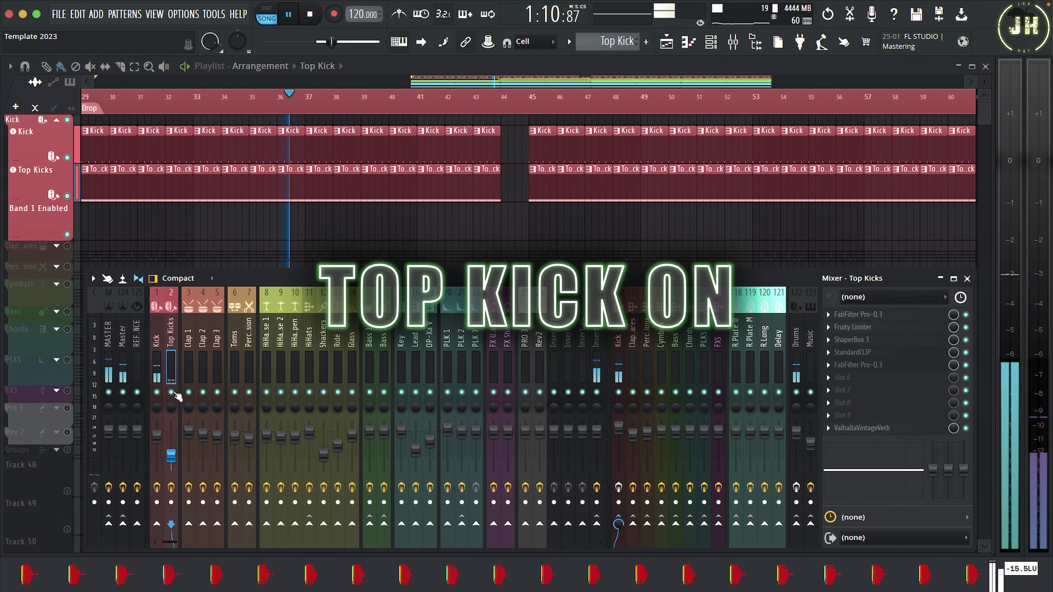
pyautogui.press('space')
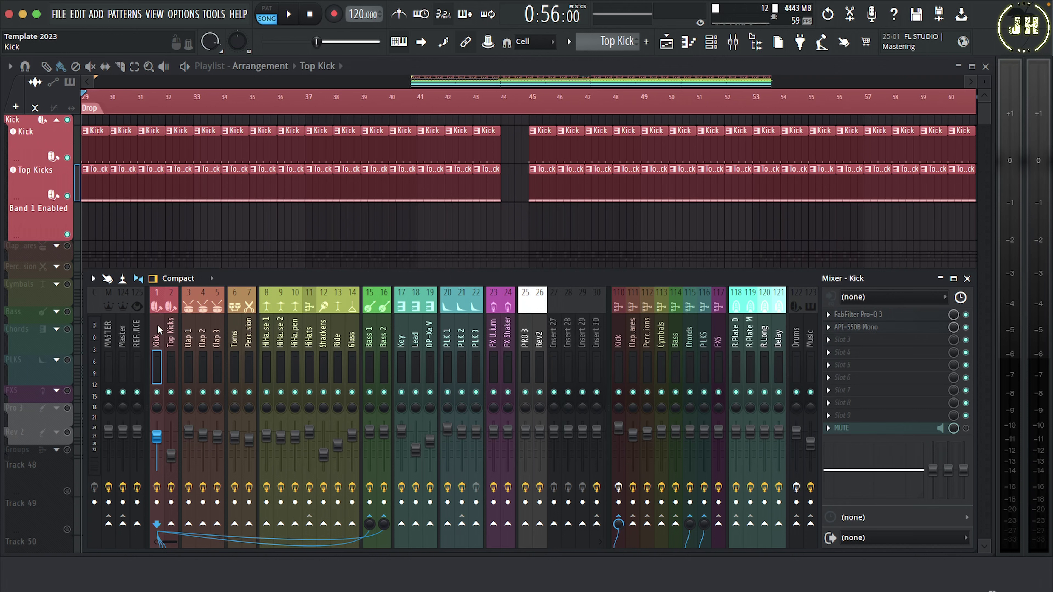
# Step: Open the API-550B Mono equalizer on the Kick insert and examine its low-frequency band
pyautogui.click(887, 332)
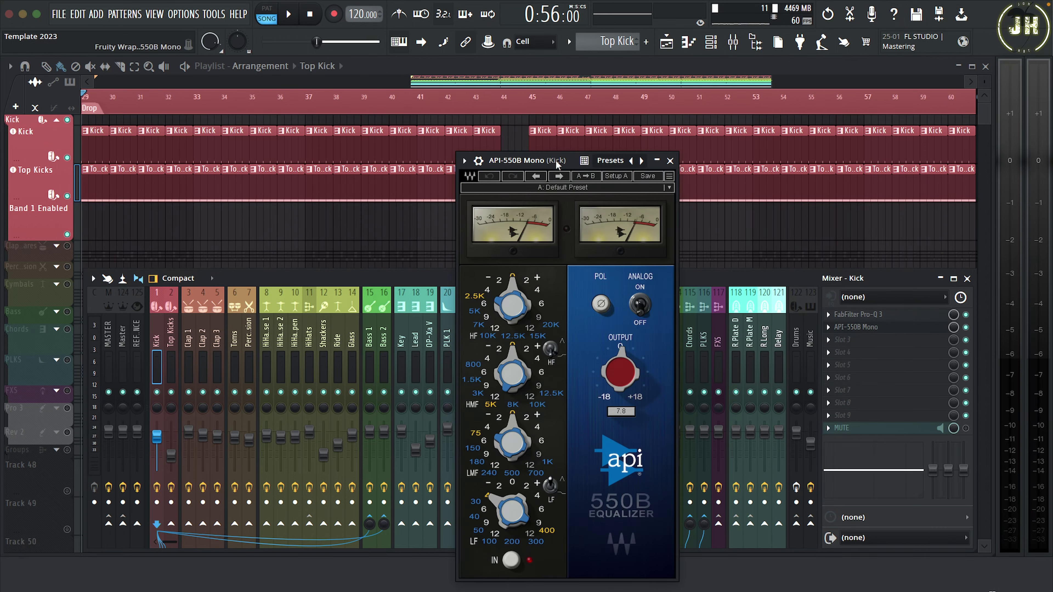
pyautogui.moveTo(524, 522)
pyautogui.moveTo(493, 503)
# Step: Compare the kick playback with the API-550B equalizer switched out and in, leaving it switched in
pyautogui.click(513, 562)
pyautogui.press('space')
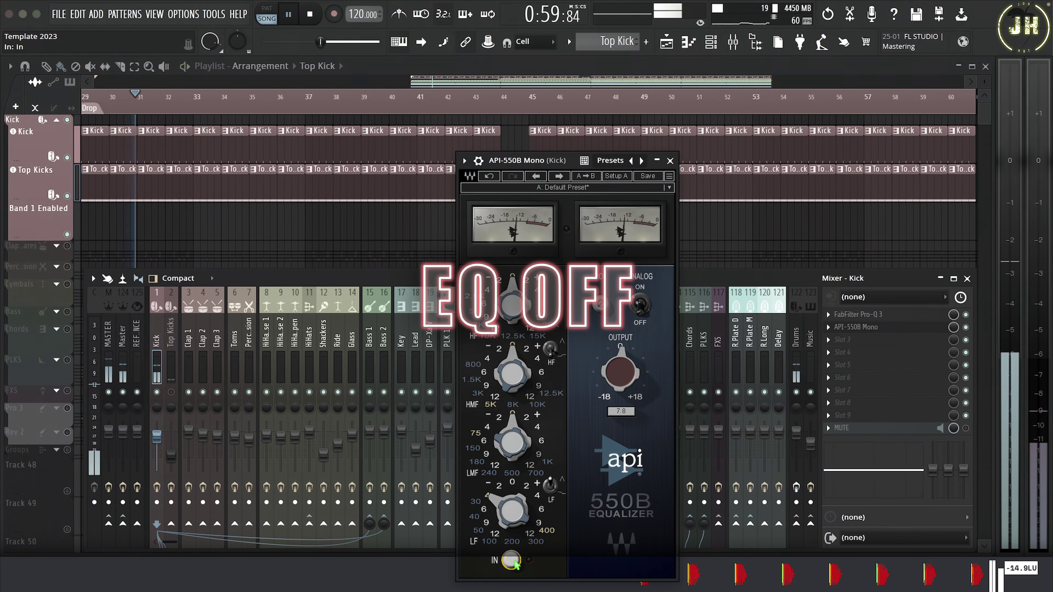
pyautogui.click(513, 562)
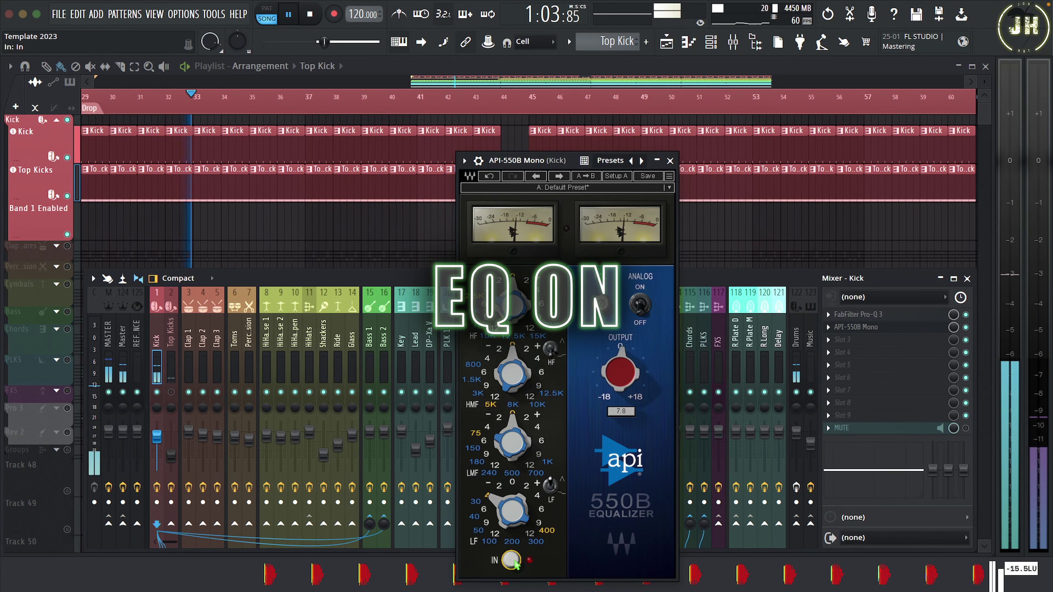
pyautogui.click(513, 562)
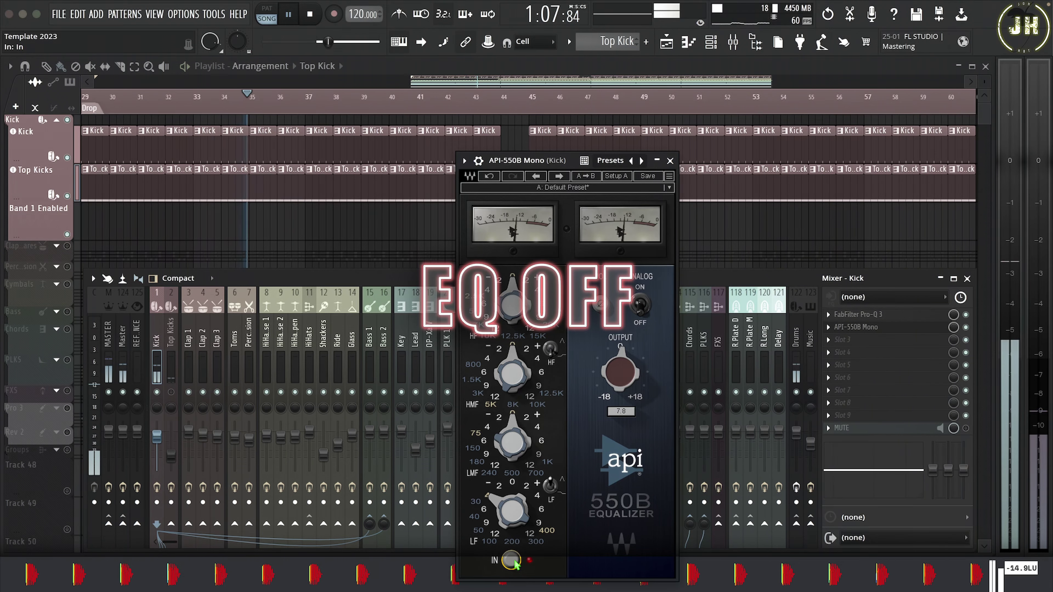
pyautogui.click(513, 562)
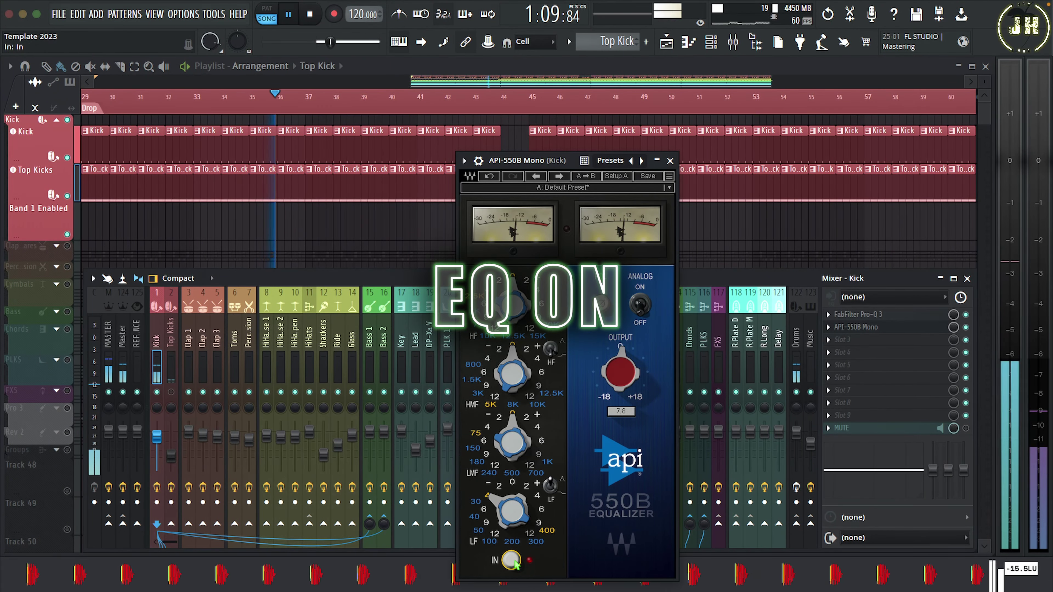
pyautogui.press('space')
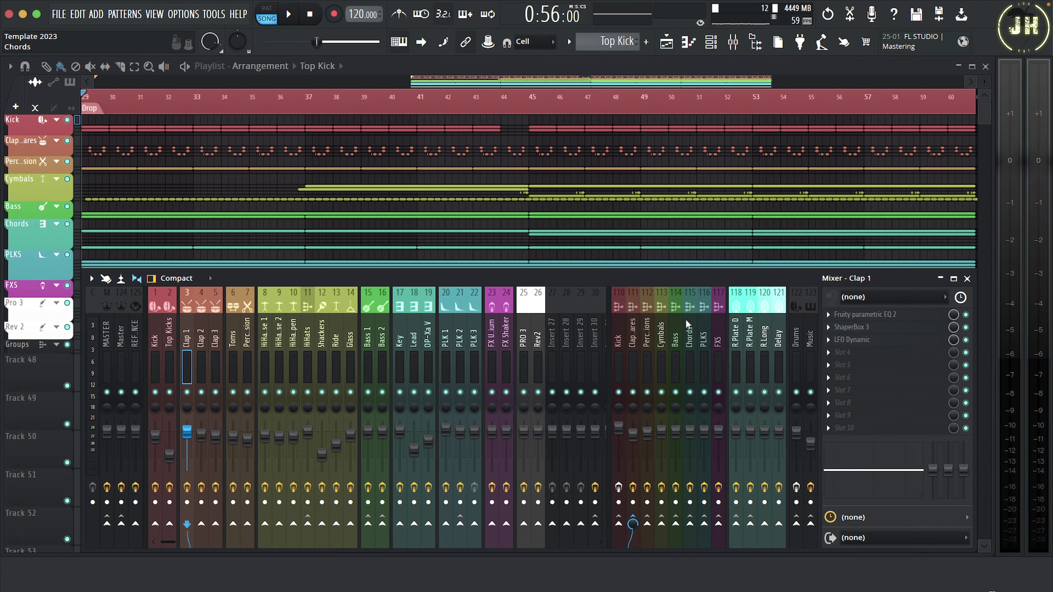
# Step: Open ShaperBox 3 on the Clap 1 insert, examine its noise type options, and close the plugin
pyautogui.click(871, 329)
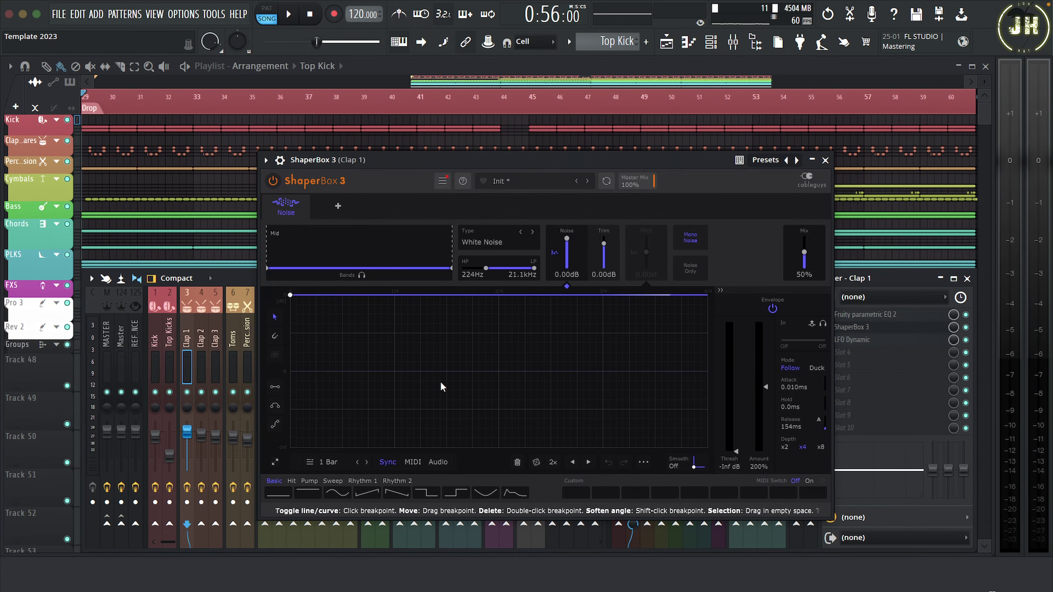
pyautogui.click(497, 239)
pyautogui.click(432, 220)
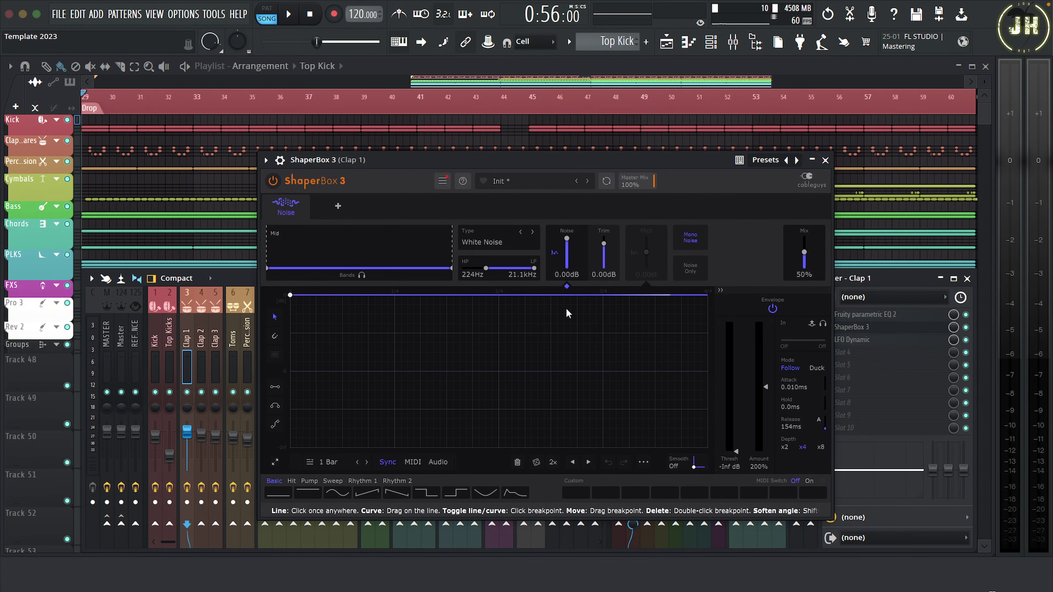
pyautogui.click(826, 160)
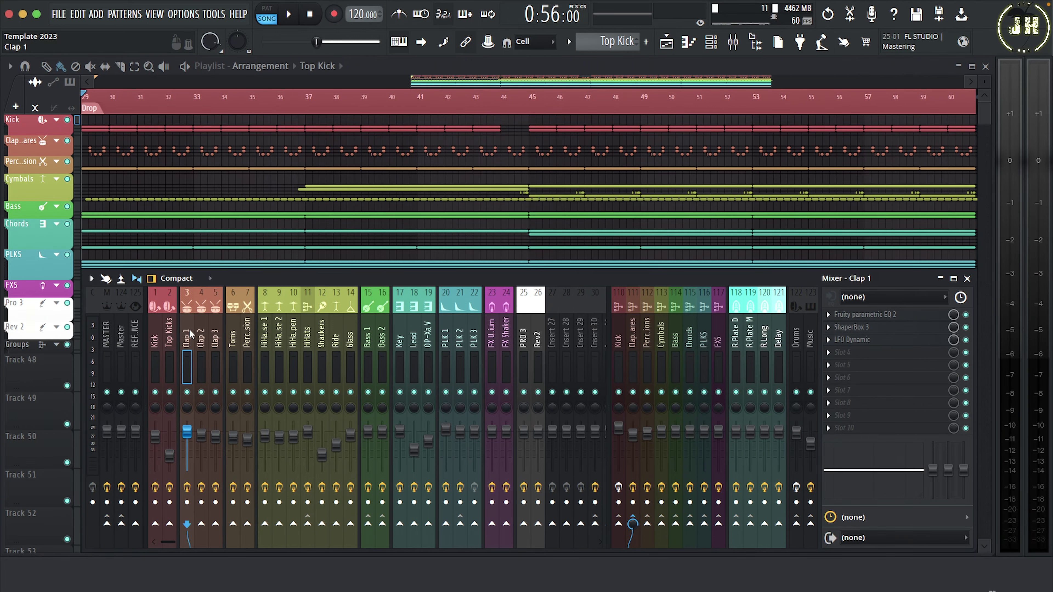
# Step: Solo the claps and snares group in the playlist and reopen ShaperBox 3 on the Clap 1 insert
pyautogui.rightClick(67, 141)
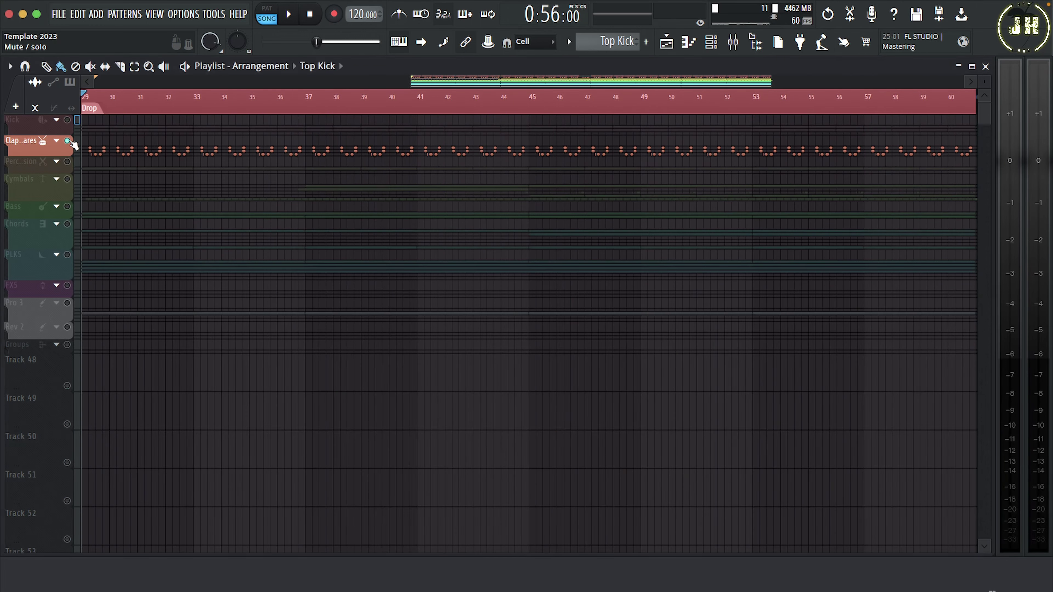
pyautogui.press('F9')
pyautogui.click(891, 329)
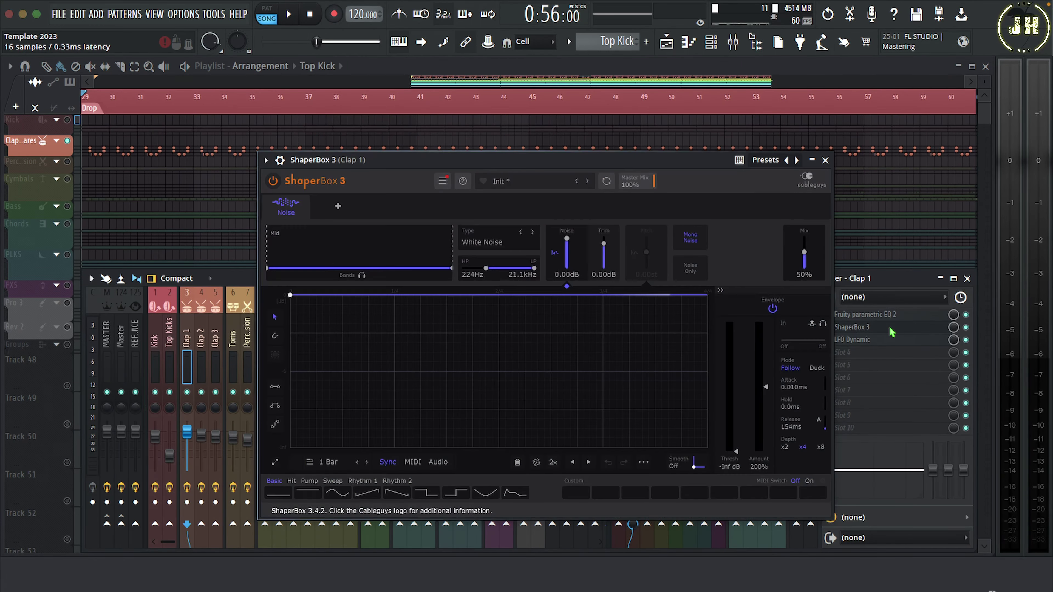
# Step: Compare the soloed clap playback with Clap 1's ShaperBox 3 noise bypassed and enabled, leaving it enabled
pyautogui.click(273, 182)
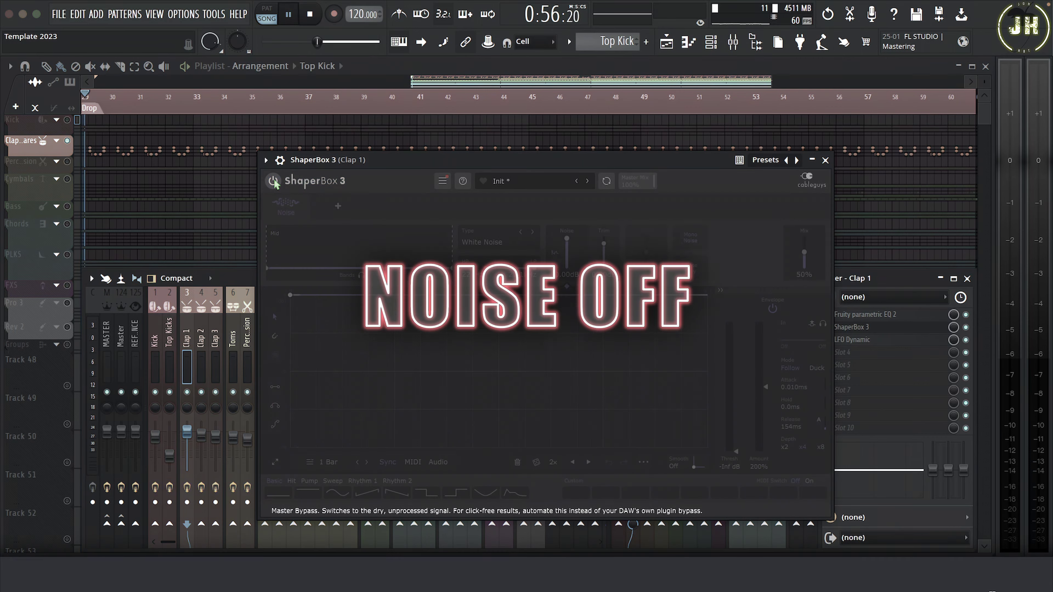
pyautogui.press('space')
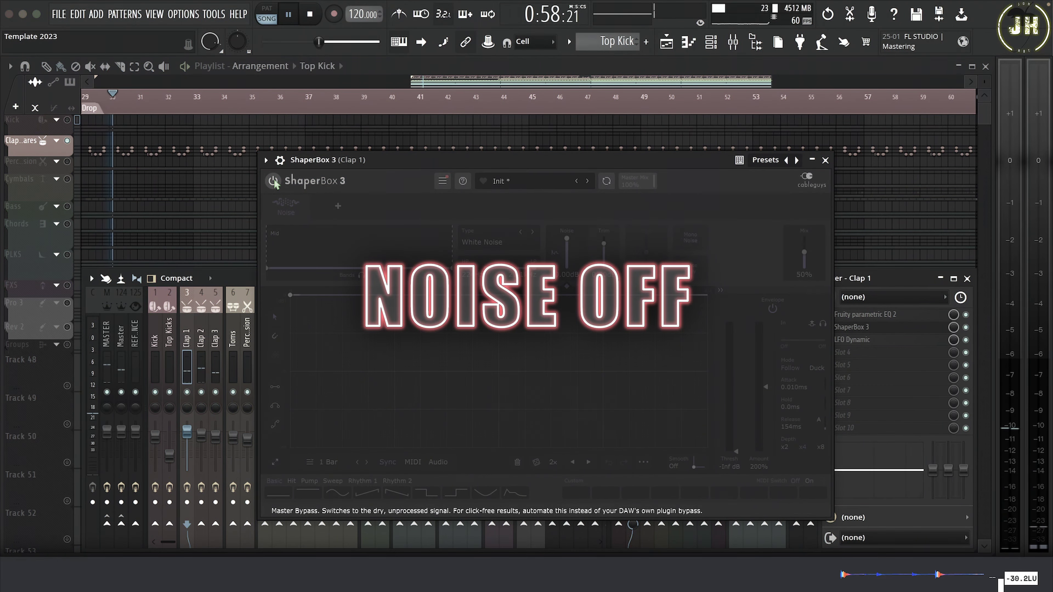
pyautogui.click(274, 182)
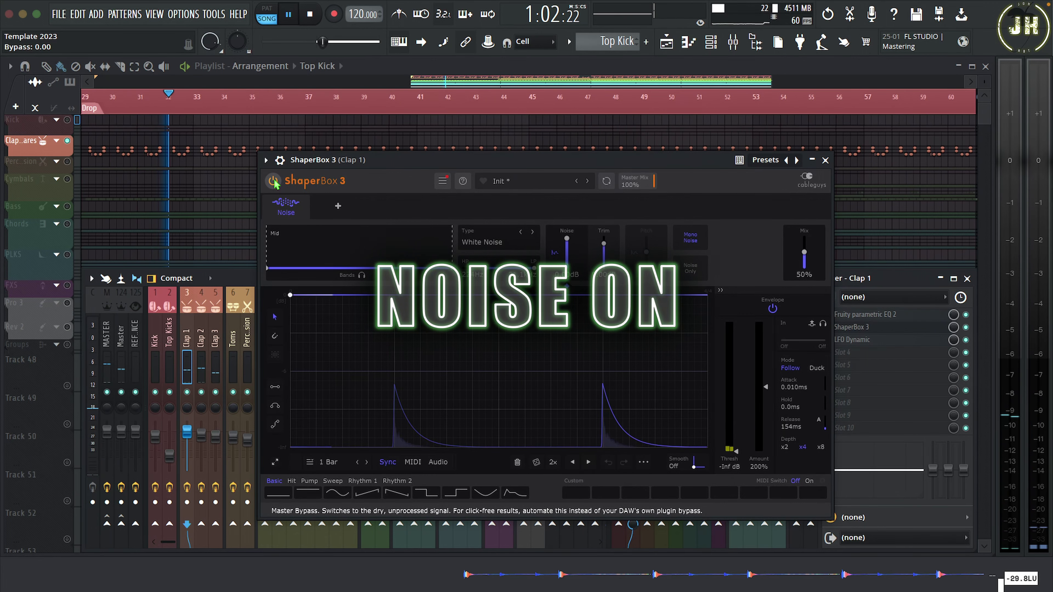
pyautogui.click(274, 182)
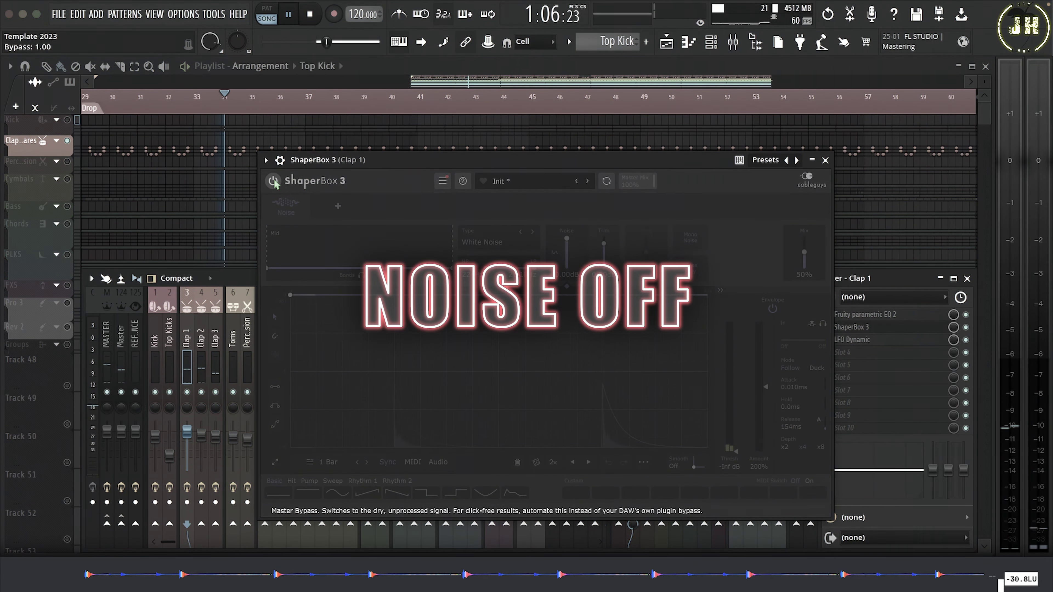
pyautogui.click(273, 182)
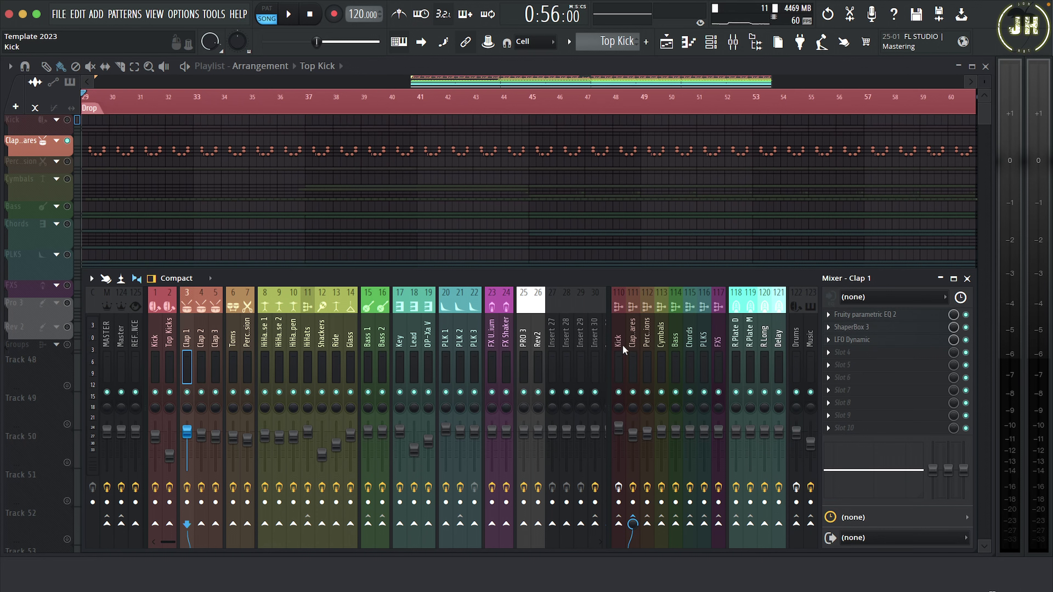
# Step: Open ShaperBox 3 on the Kick bus (mixer track 110) and solo the Kick group in the playlist
pyautogui.click(617, 324)
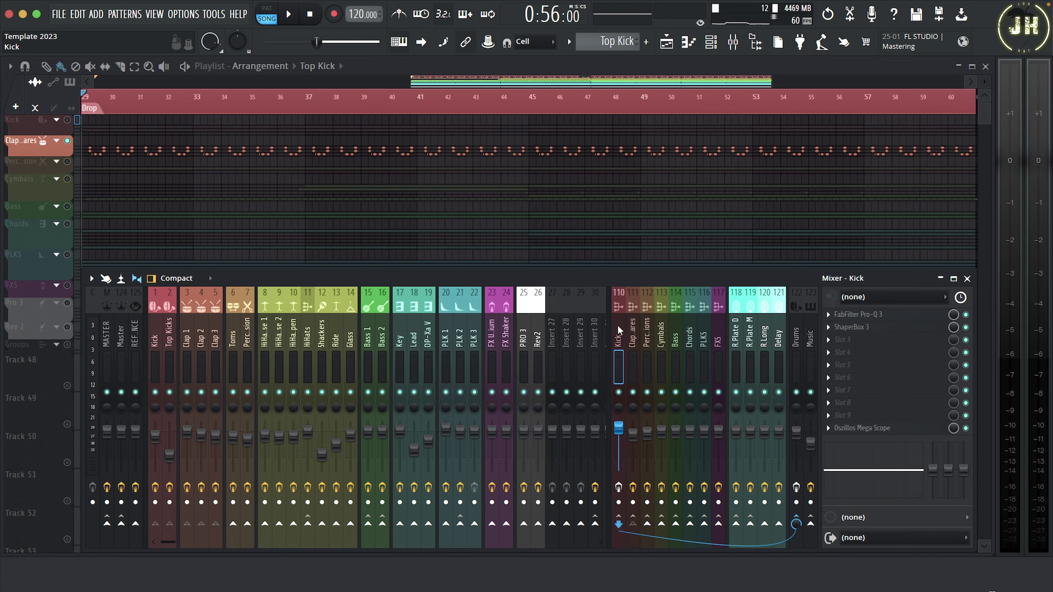
pyautogui.click(871, 328)
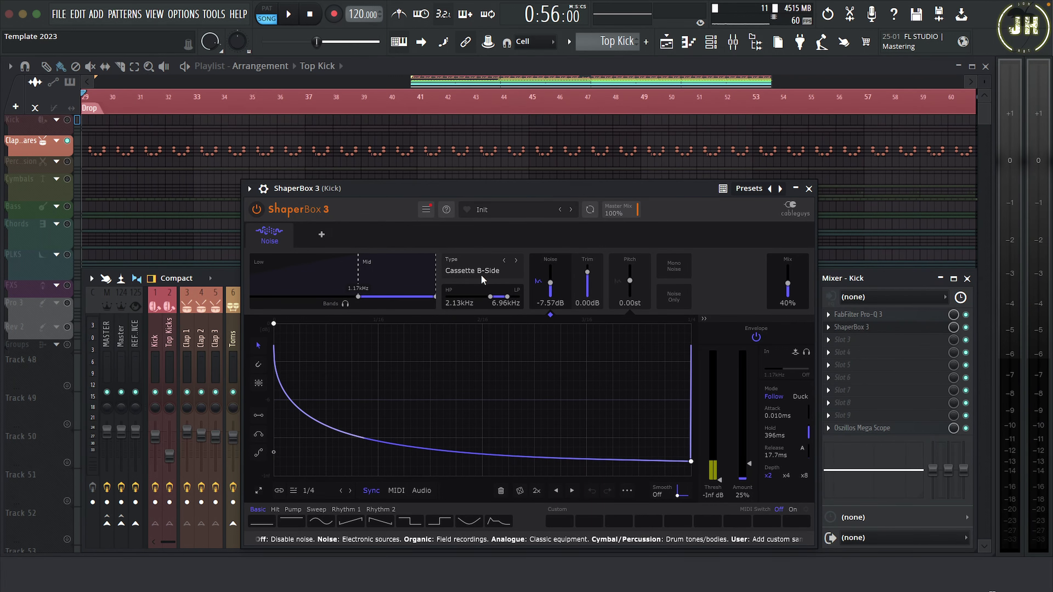
pyautogui.rightClick(67, 121)
# Step: Compare the soloed kick playback with the Kick bus's ShaperBox 3 noise bypassed and enabled, leaving it enabled
pyautogui.click(257, 210)
pyautogui.press('space')
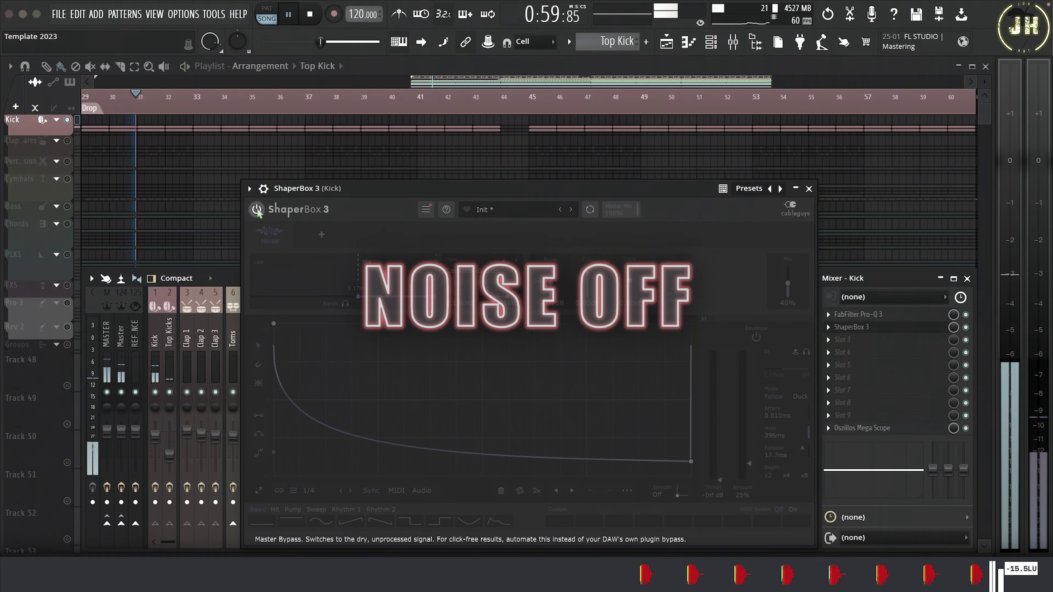
pyautogui.click(257, 210)
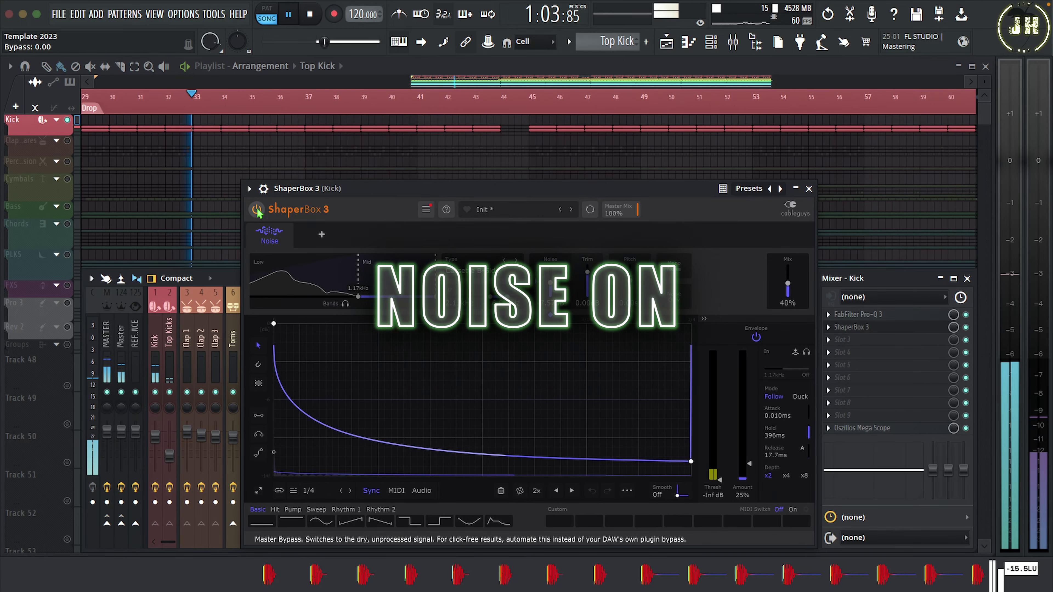
pyautogui.click(257, 209)
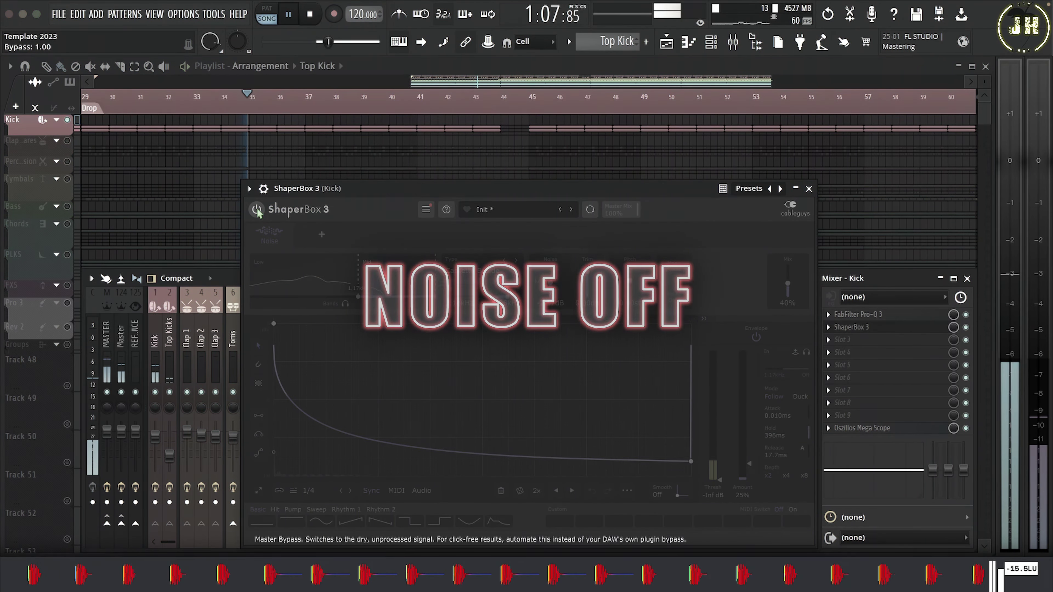
pyautogui.click(257, 210)
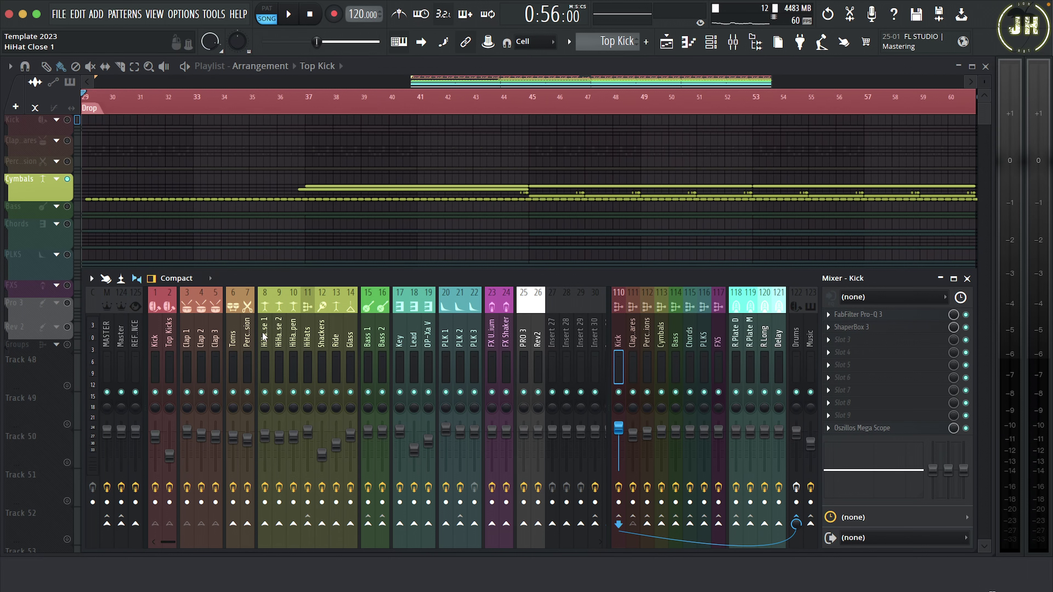
# Step: Open the first ShaperBox 3 on the HiHat Close 1 insert and expand the Cymbals group in the playlist
pyautogui.click(265, 336)
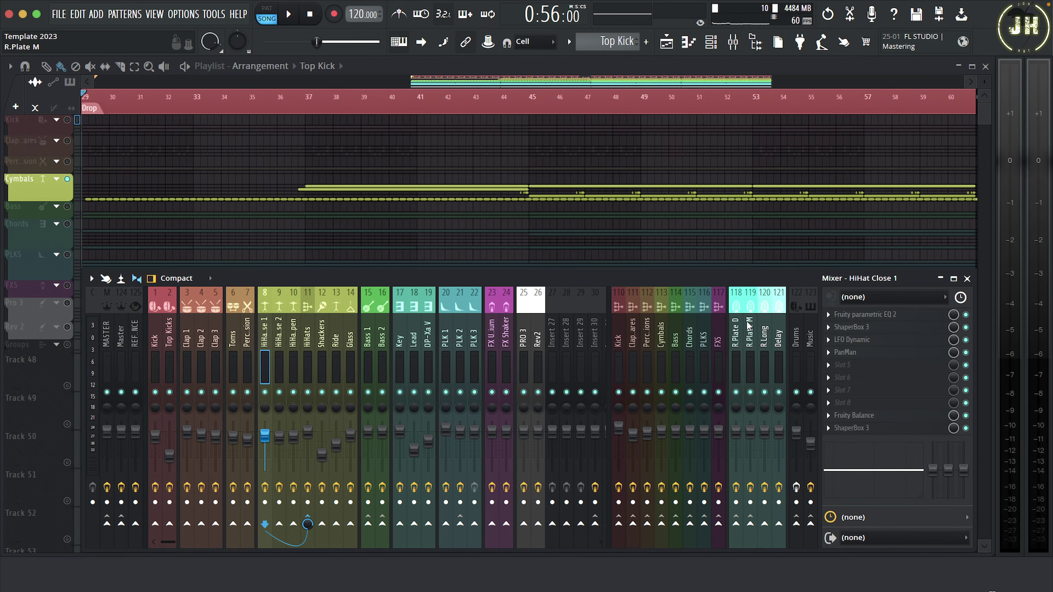
pyautogui.click(868, 327)
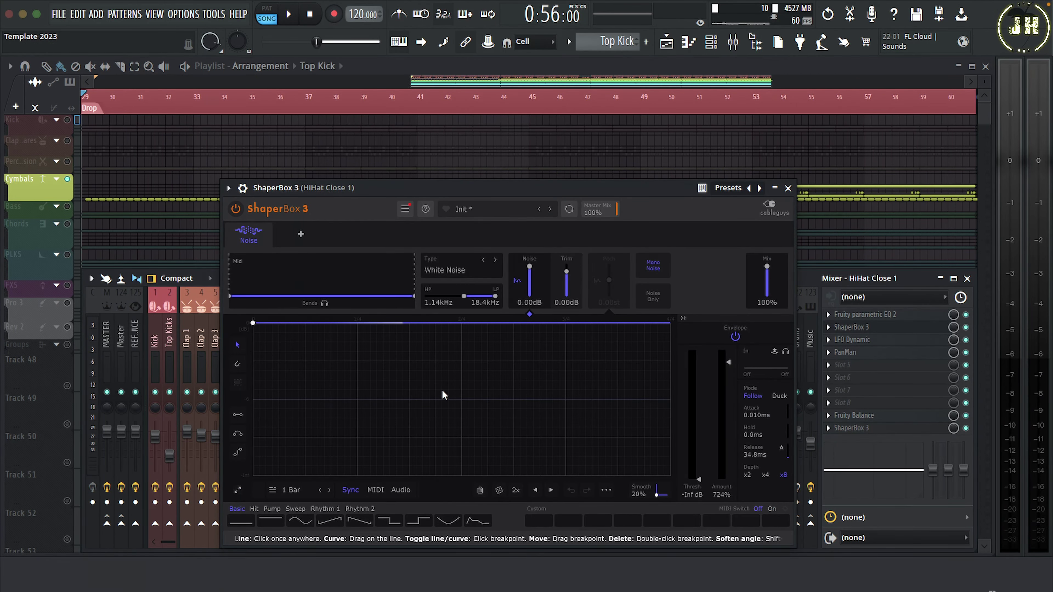
pyautogui.click(58, 181)
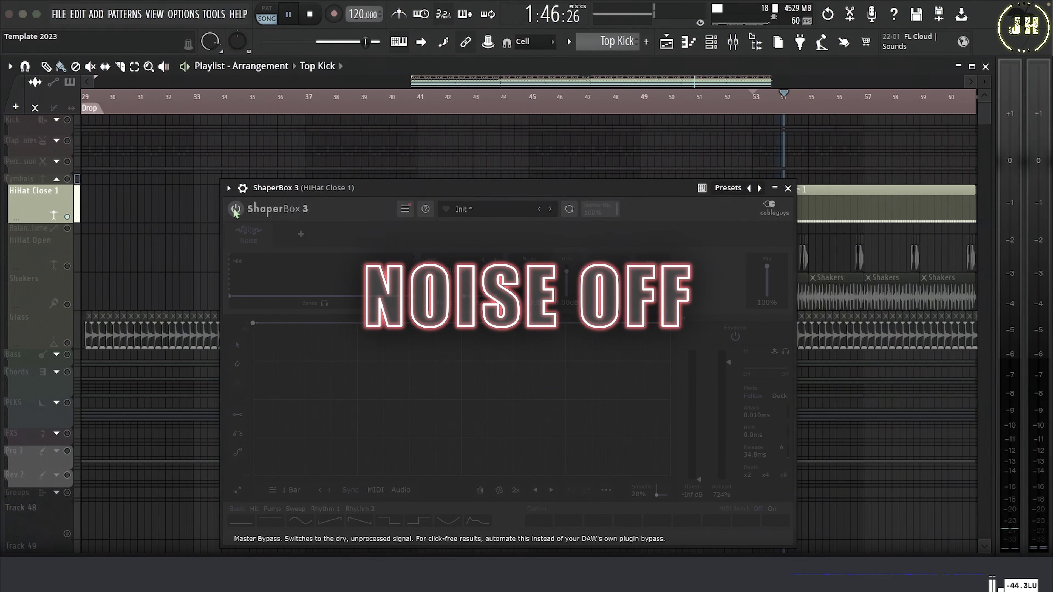
# Step: Compare the HiHat Close 1 playback with its ShaperBox 3 noise enabled and bypassed, leaving it enabled
pyautogui.click(235, 210)
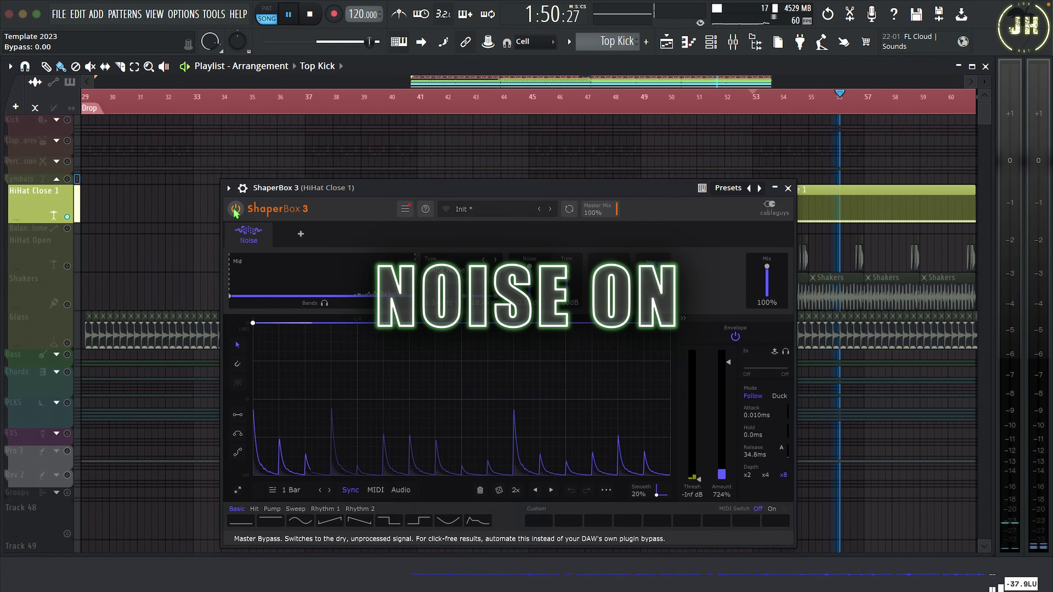
pyautogui.click(235, 210)
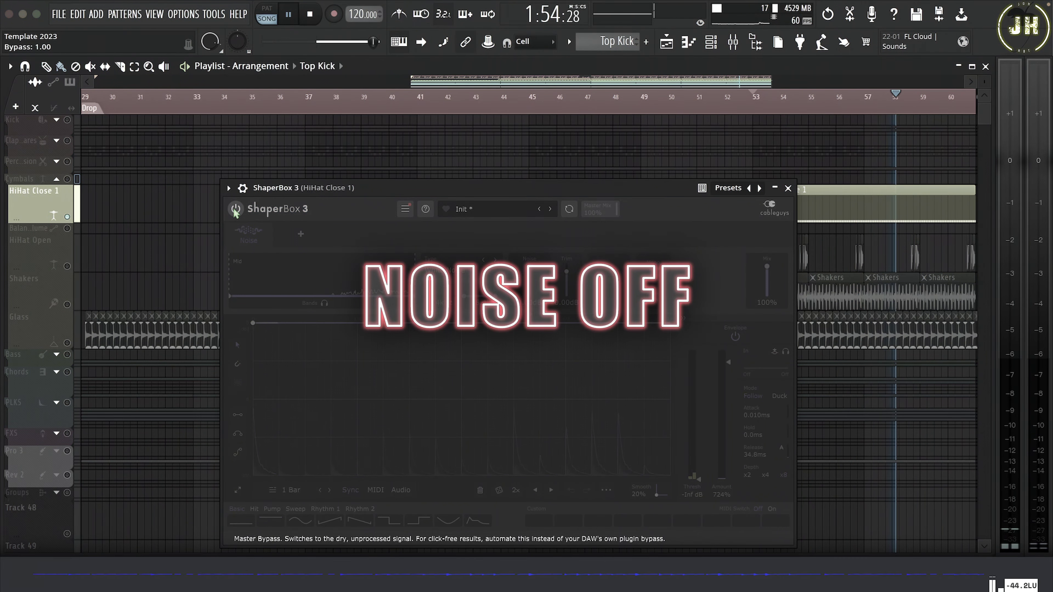
pyautogui.click(235, 211)
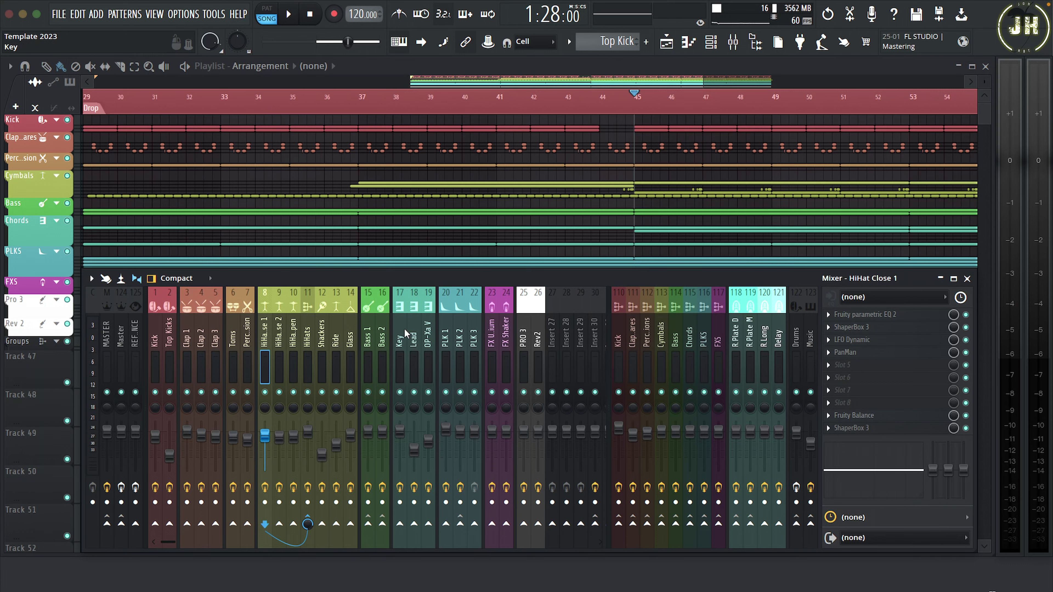
# Step: Solo the Chords group and open the first ShaperBox 3 on the Chords bus
pyautogui.rightClick(68, 223)
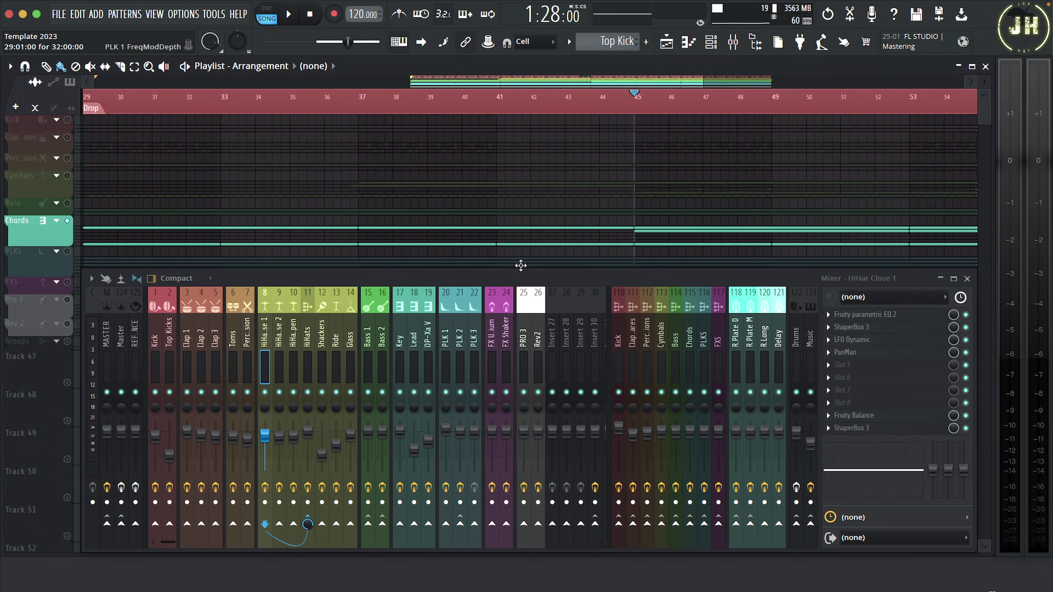
pyautogui.click(691, 338)
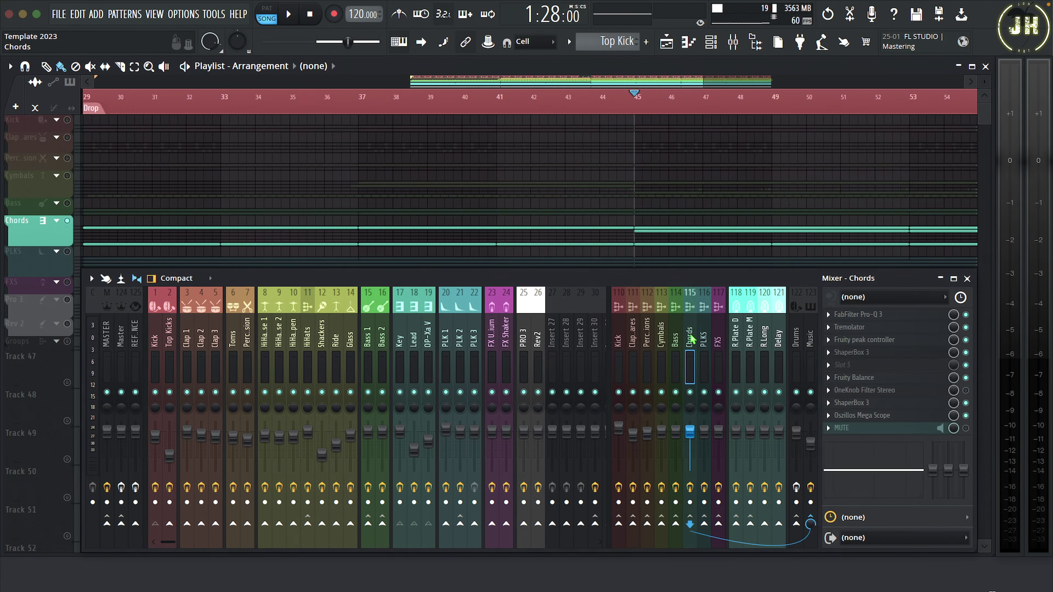
pyautogui.click(883, 354)
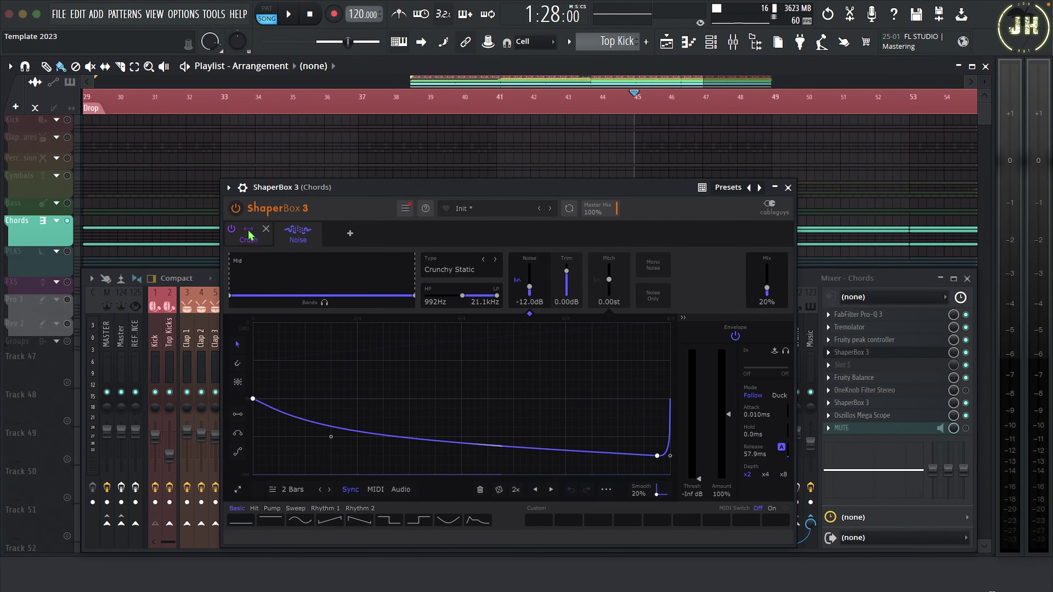
# Step: Examine the Crush effect's bit-depth curve in the Chords ShaperBox 3, and return to its Noise effect
pyautogui.click(249, 235)
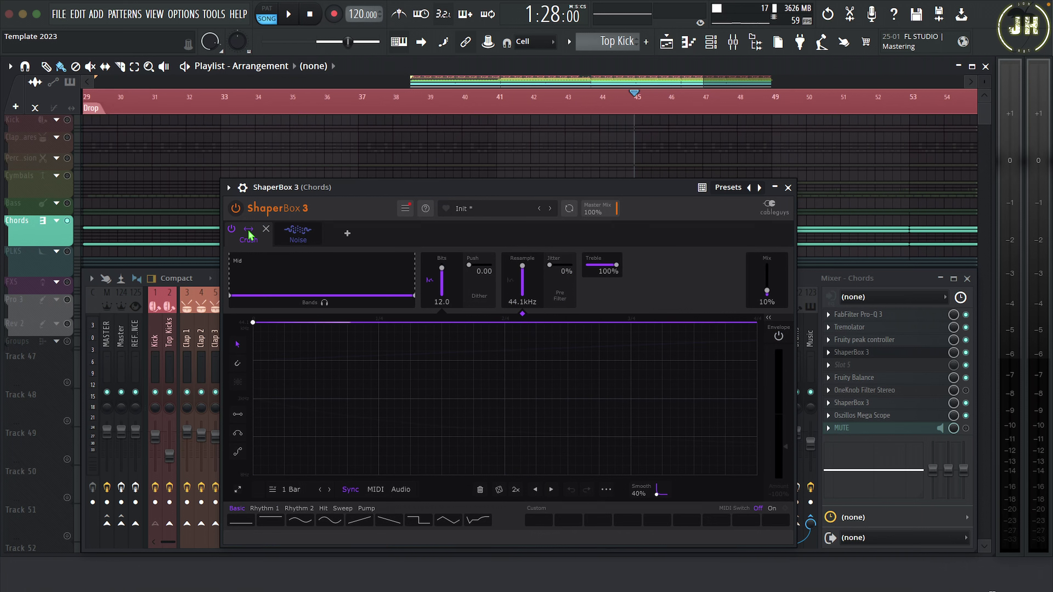
pyautogui.click(442, 282)
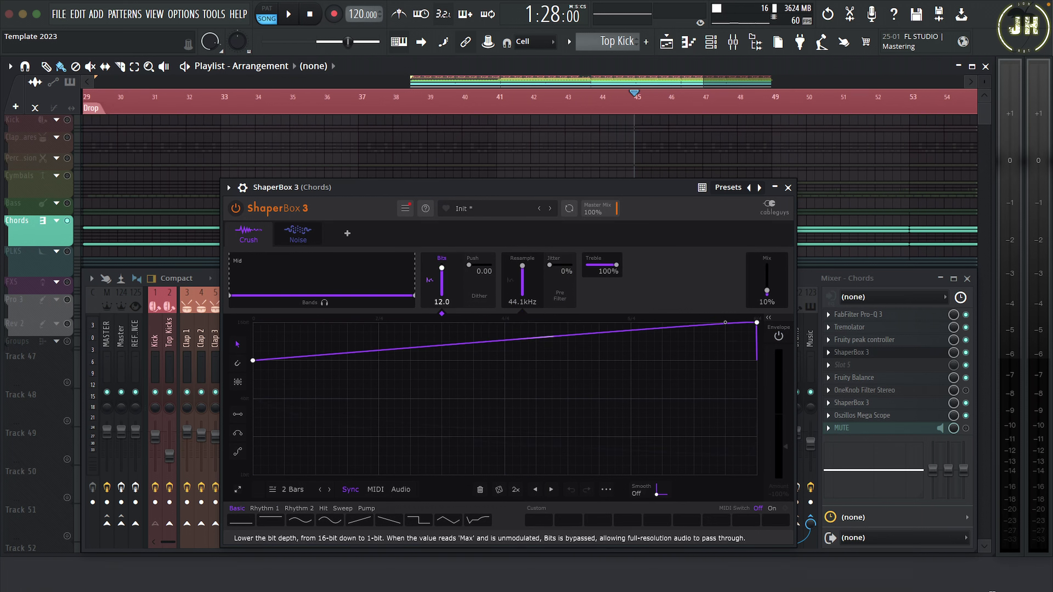
pyautogui.click(297, 233)
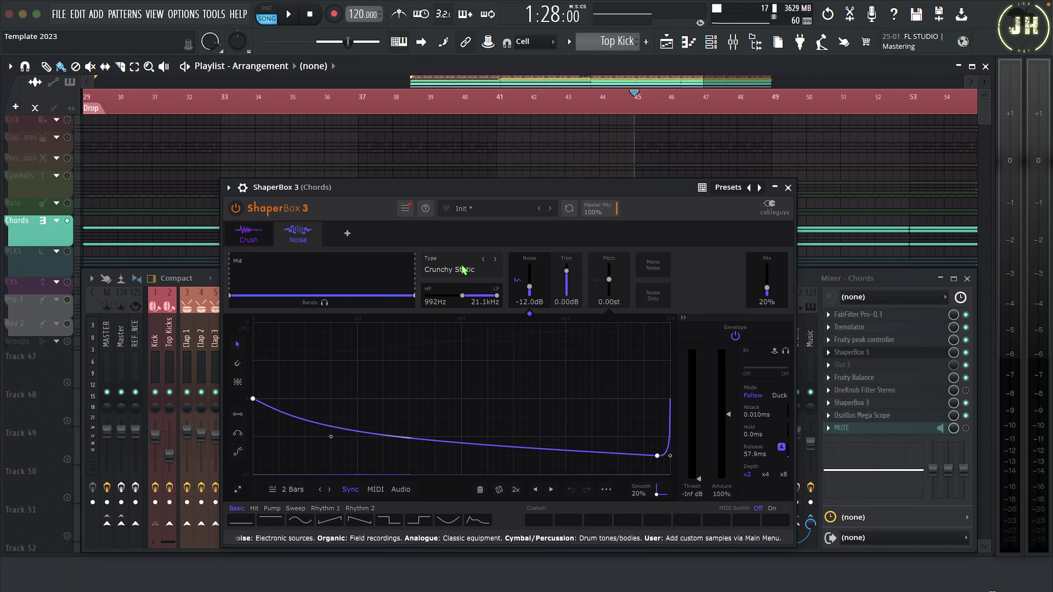
# Step: Compare the soloed chords playback with the Chords bus's ShaperBox 3 bypassed and enabled, leaving it enabled
pyautogui.press('space')
pyautogui.click(235, 209)
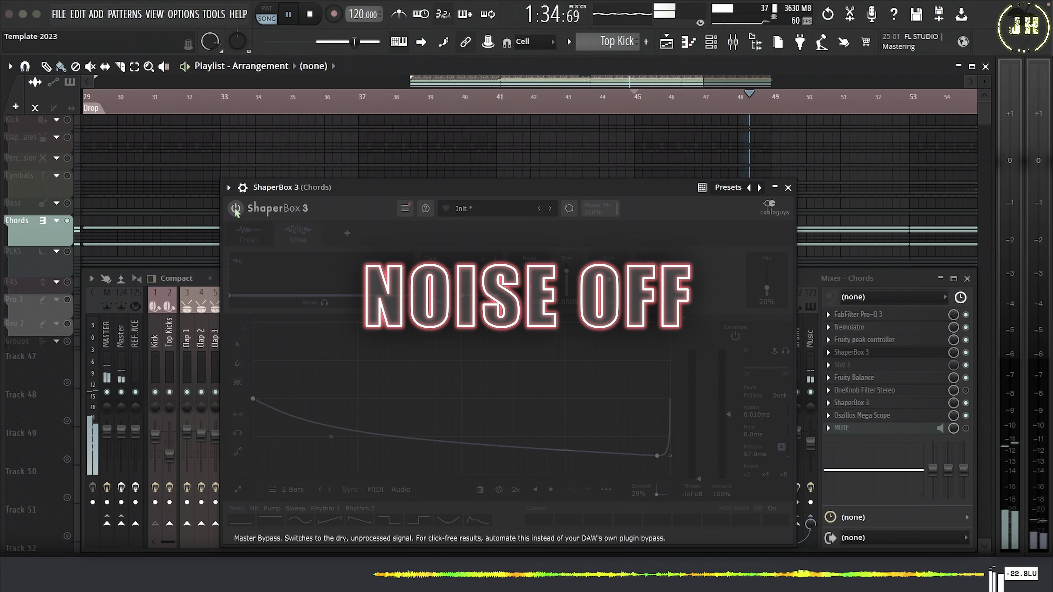
pyautogui.click(236, 209)
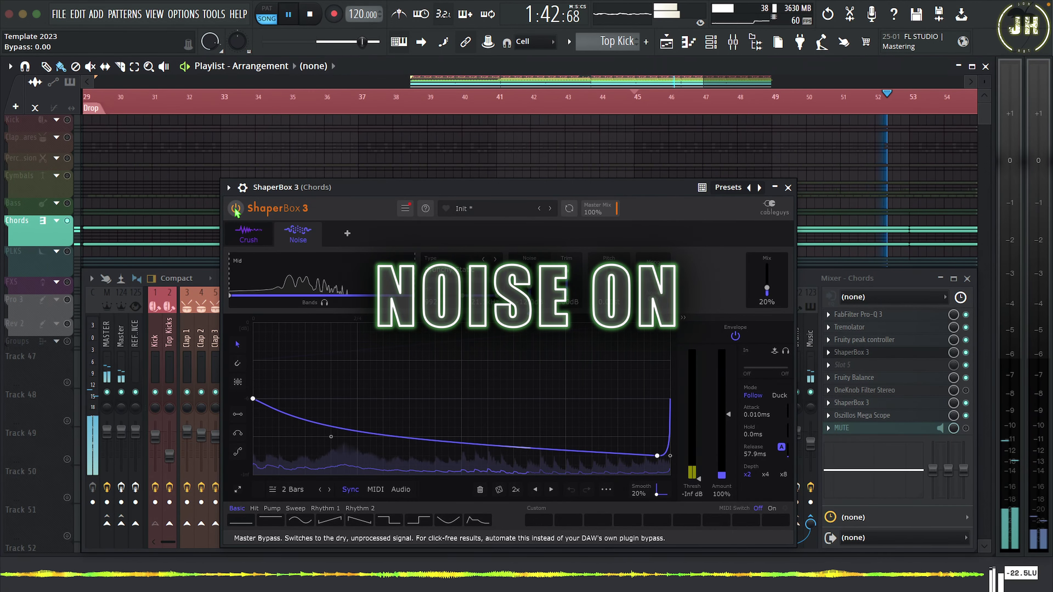
pyautogui.click(236, 209)
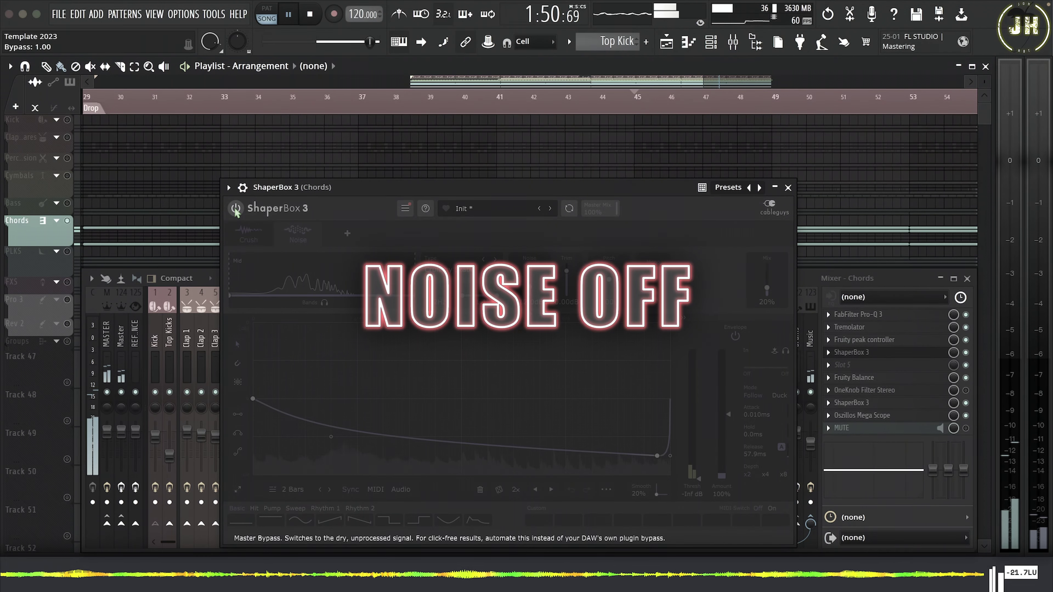
pyautogui.click(236, 210)
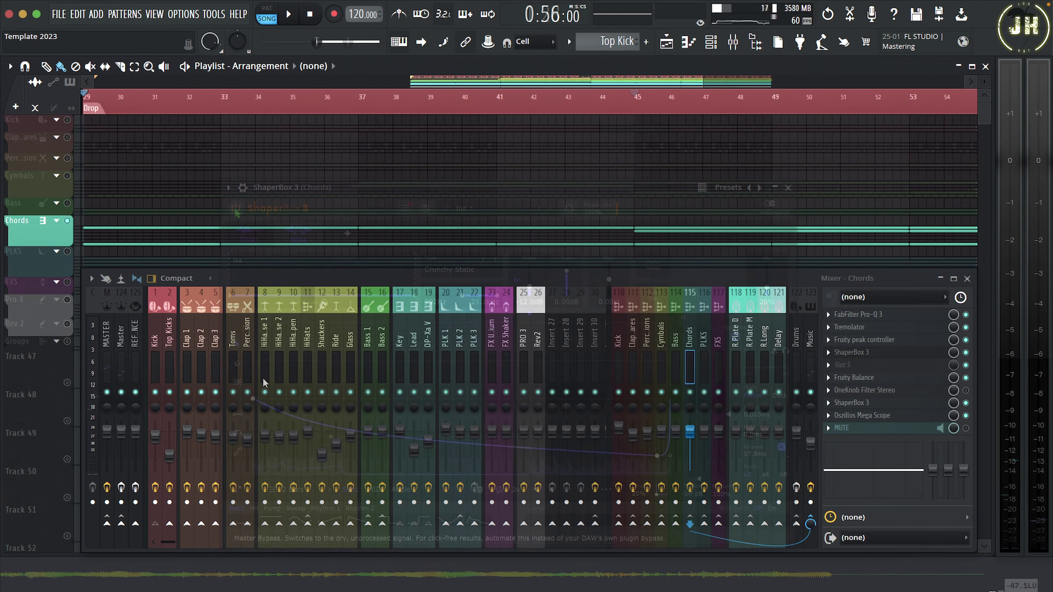
# Step: Solo the PLKS group and open ShaperBox 3 on the PLK 1 insert to examine its noise settings
pyautogui.rightClick(68, 252)
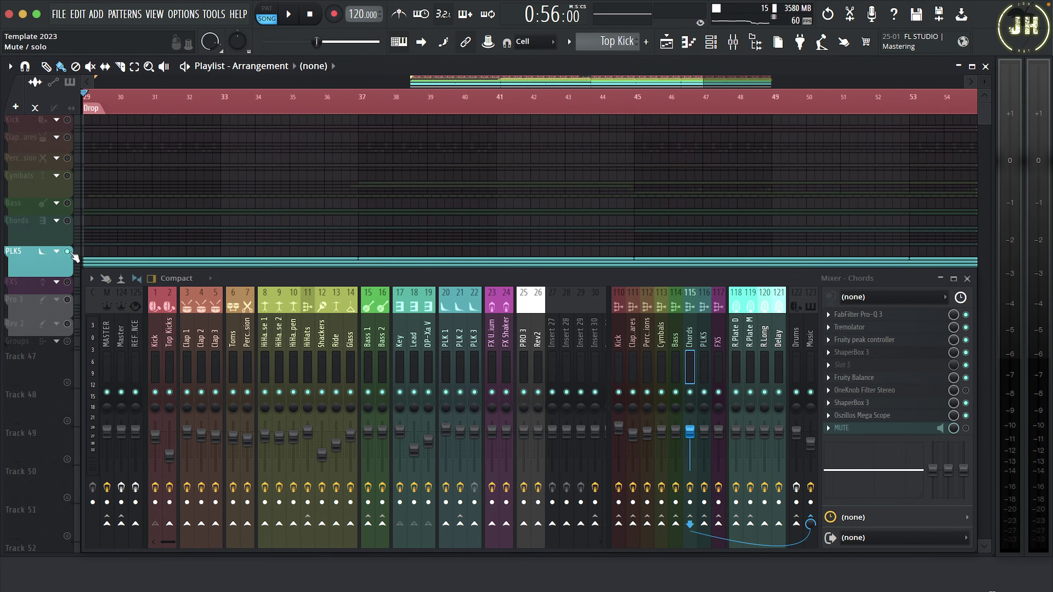
pyautogui.click(449, 332)
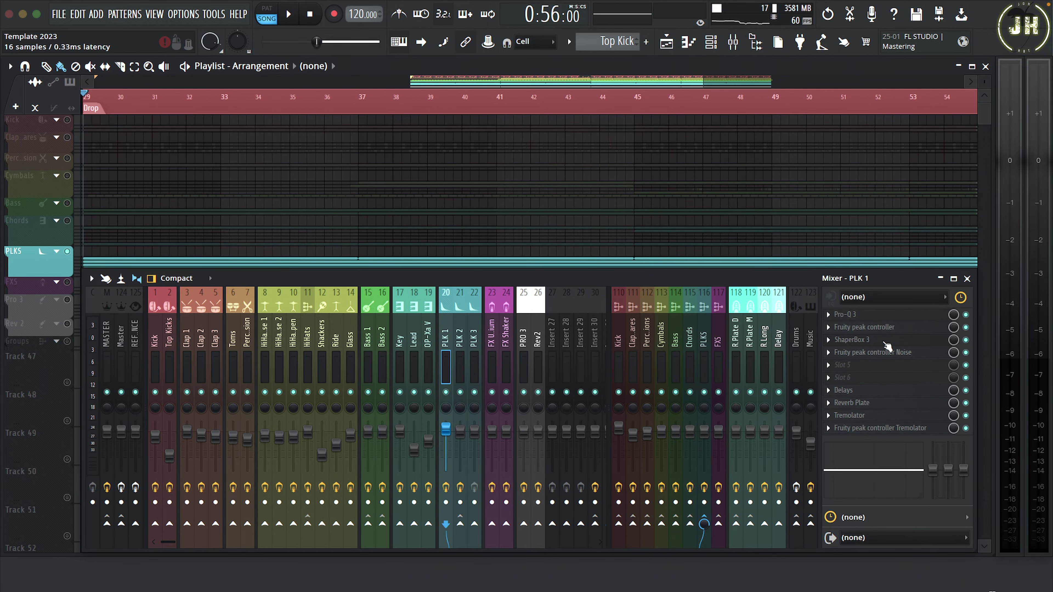
pyautogui.click(885, 341)
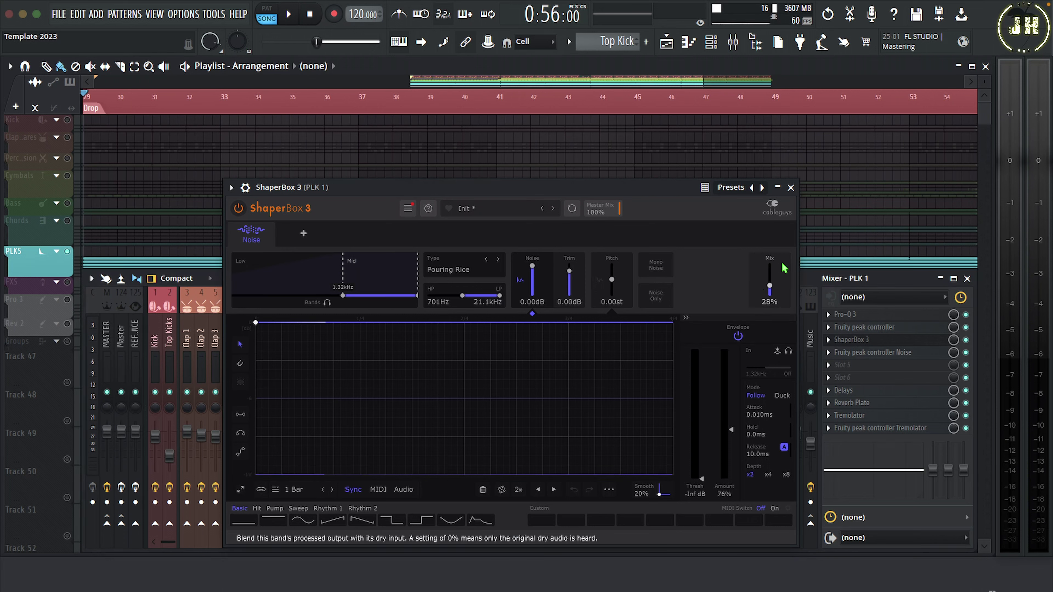
# Step: Examine PLK 1's noise peak controller, and compare the soloed plucks playback with ShaperBox 3 bypassed and enabled, leaving it enabled
pyautogui.click(907, 358)
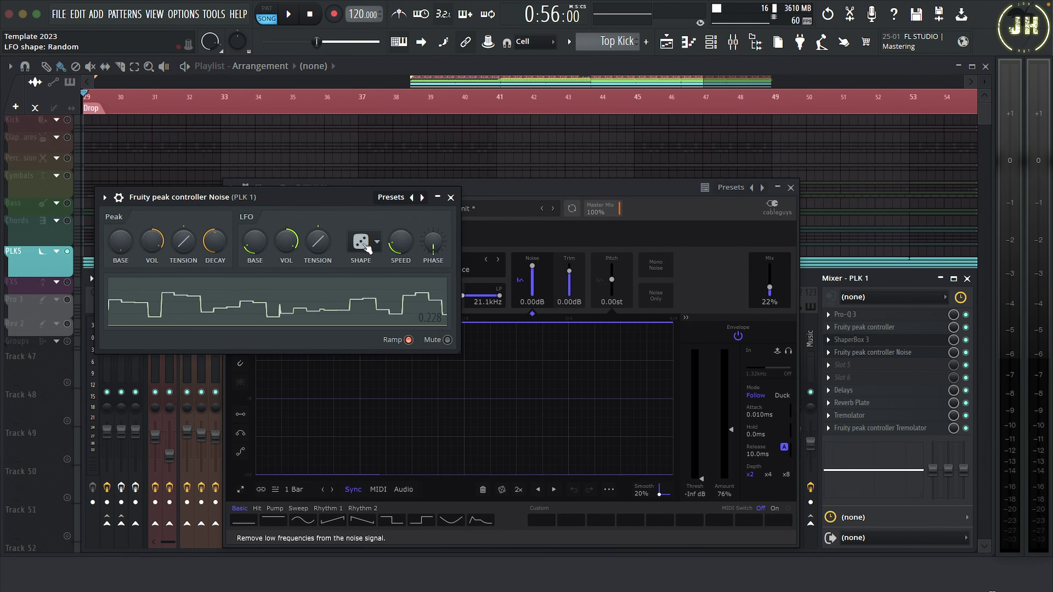
pyautogui.click(451, 197)
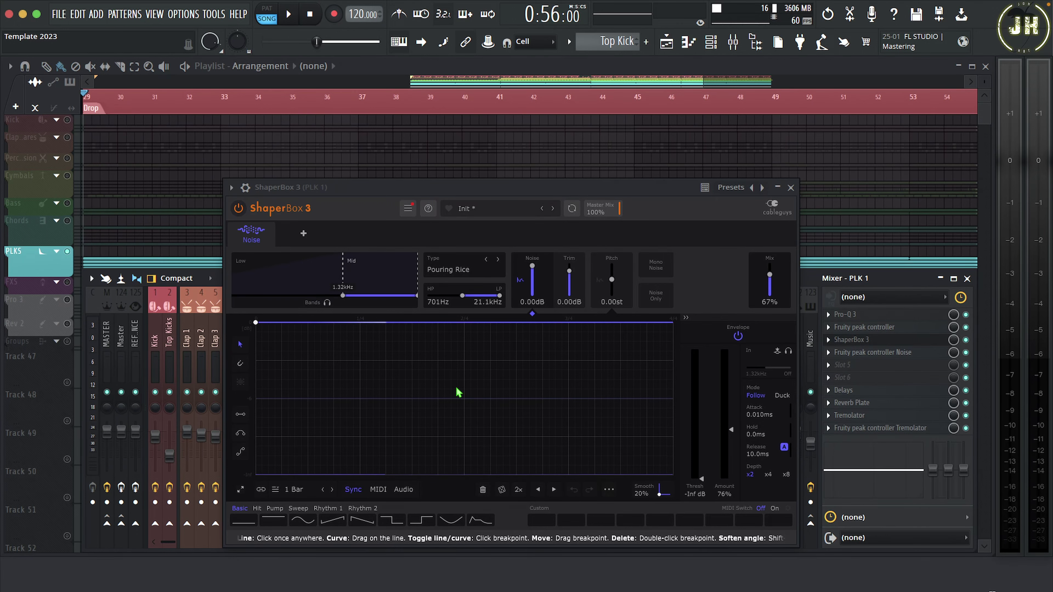
pyautogui.click(240, 209)
pyautogui.press('space')
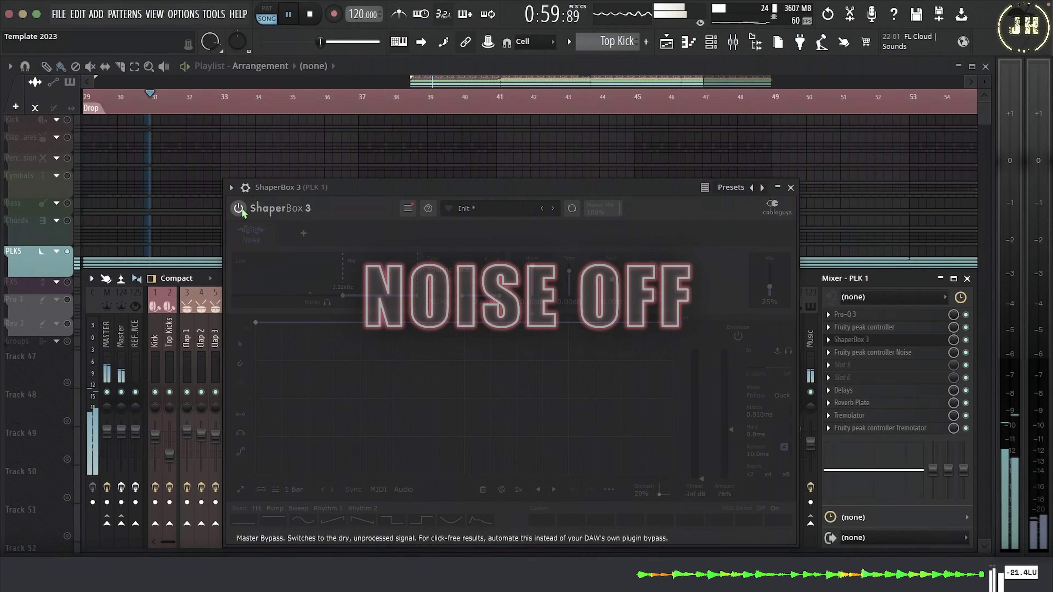
pyautogui.click(240, 209)
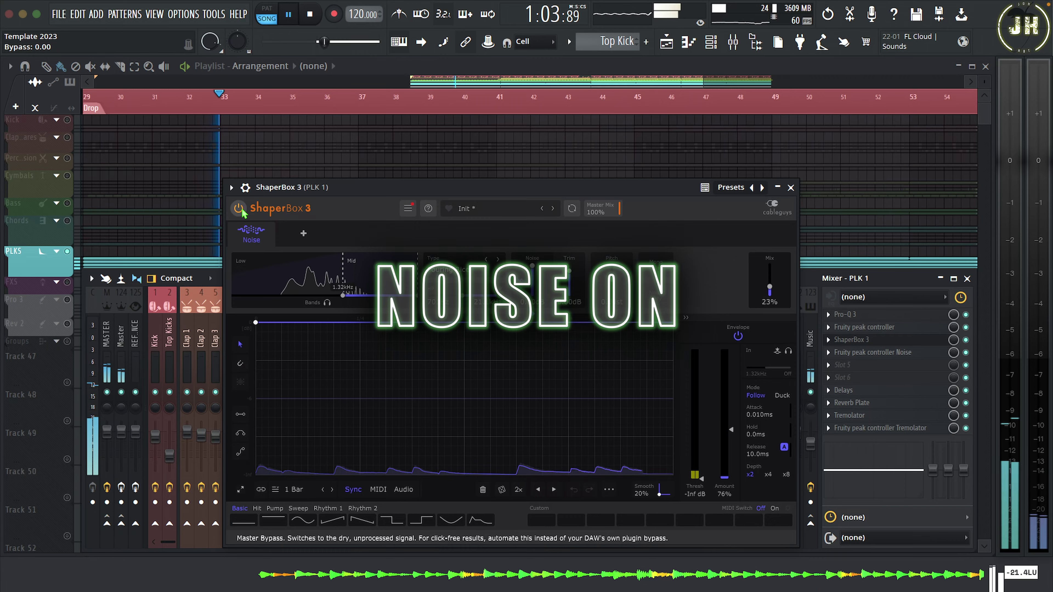
pyautogui.click(240, 210)
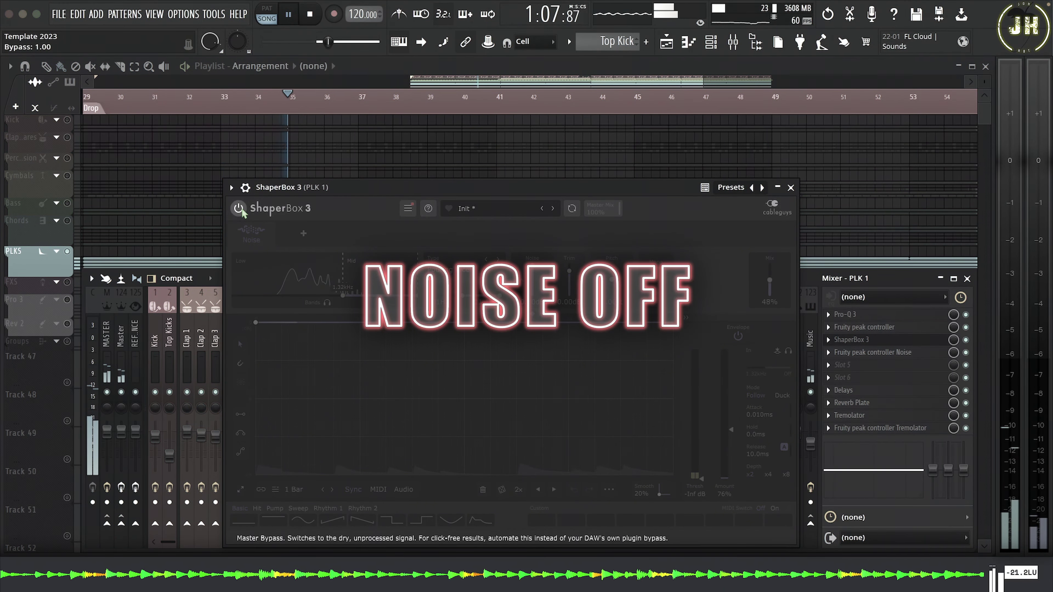
pyautogui.click(239, 209)
pyautogui.press('space')
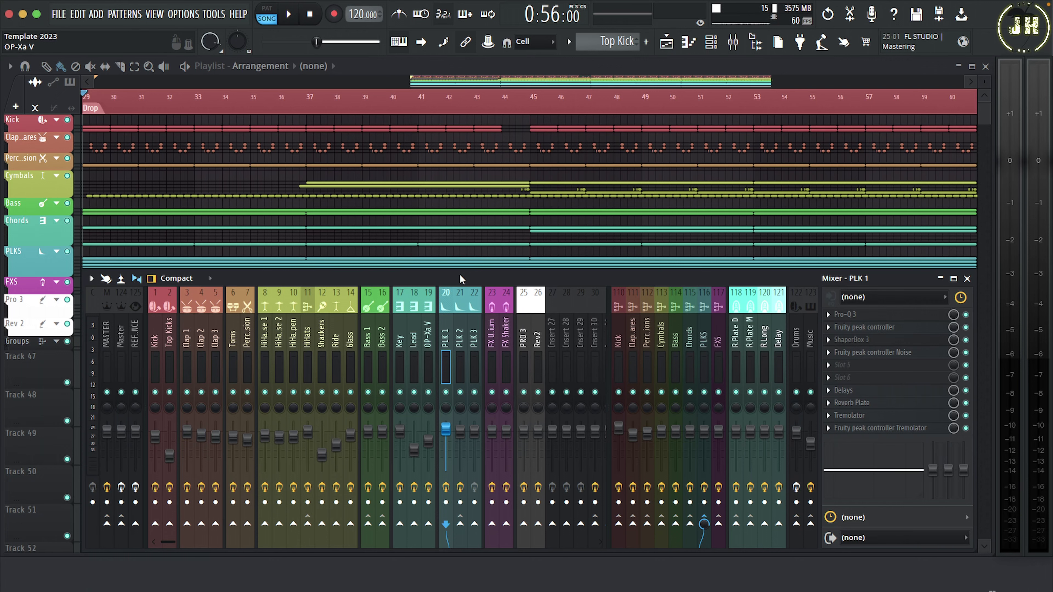
# Step: Open Decapitator on the Cymbals bus and compare the soloed cymbals playback with it disabled and enabled, leaving it enabled
pyautogui.click(663, 335)
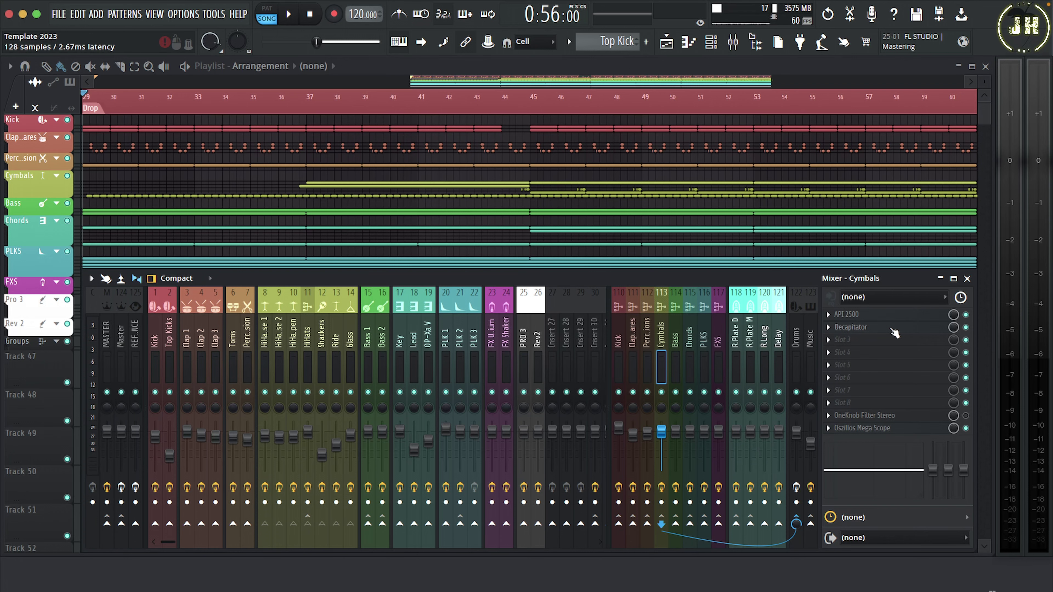
pyautogui.click(892, 328)
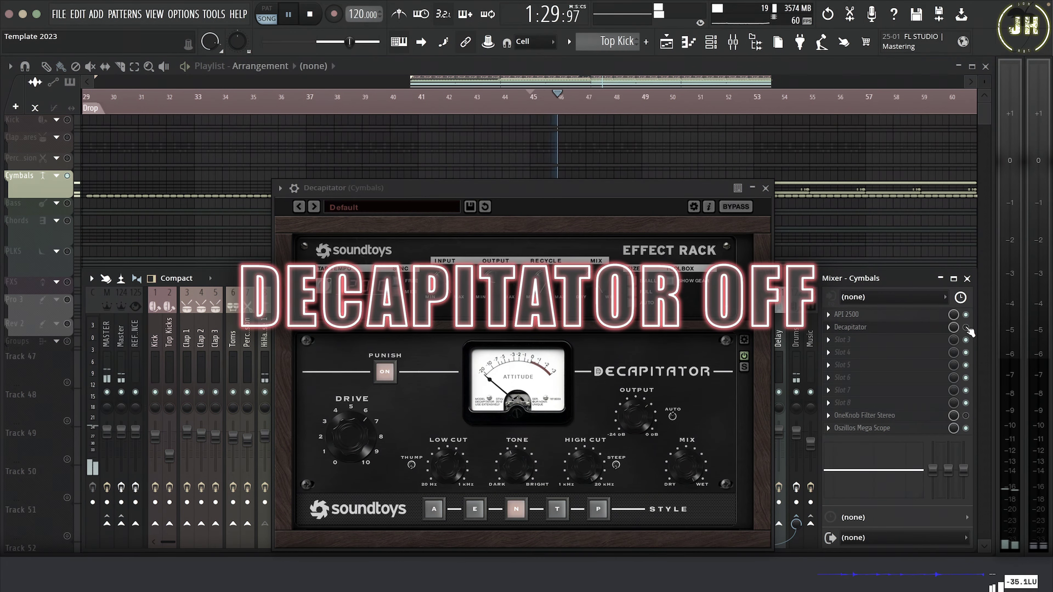
pyautogui.click(967, 327)
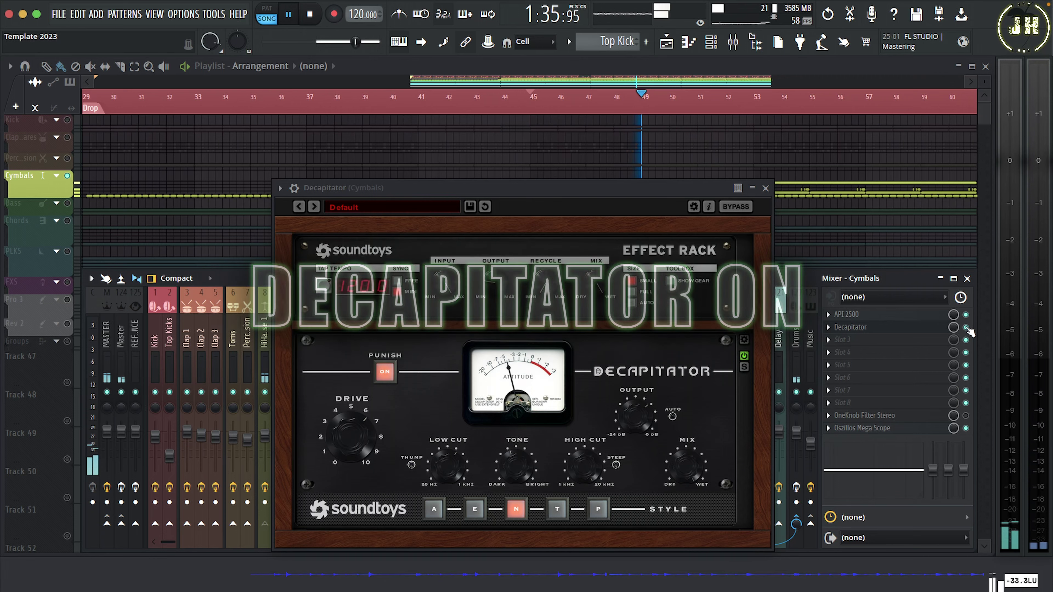
pyautogui.click(968, 328)
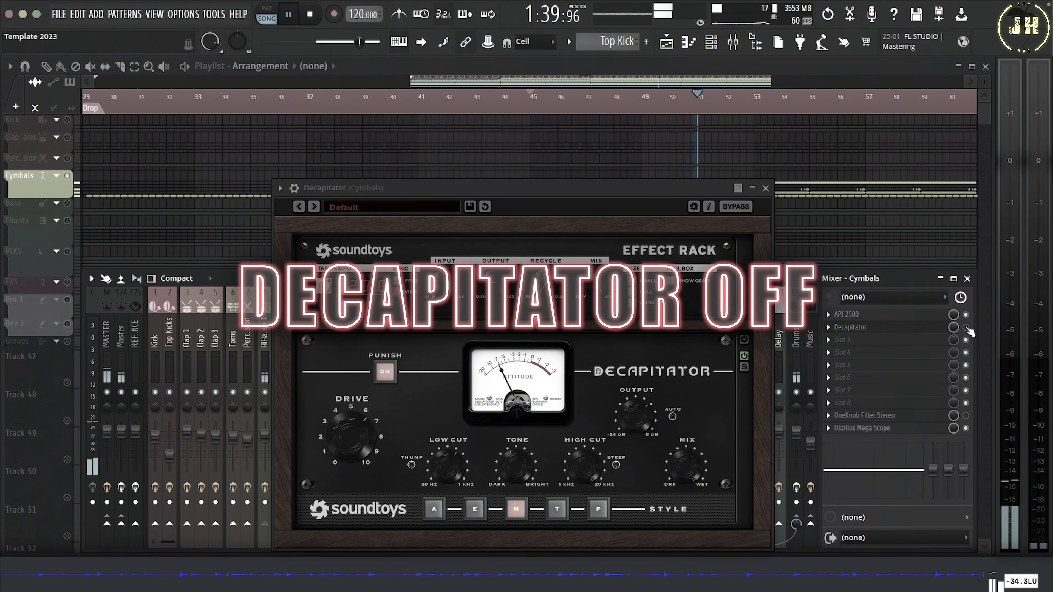
pyautogui.click(967, 328)
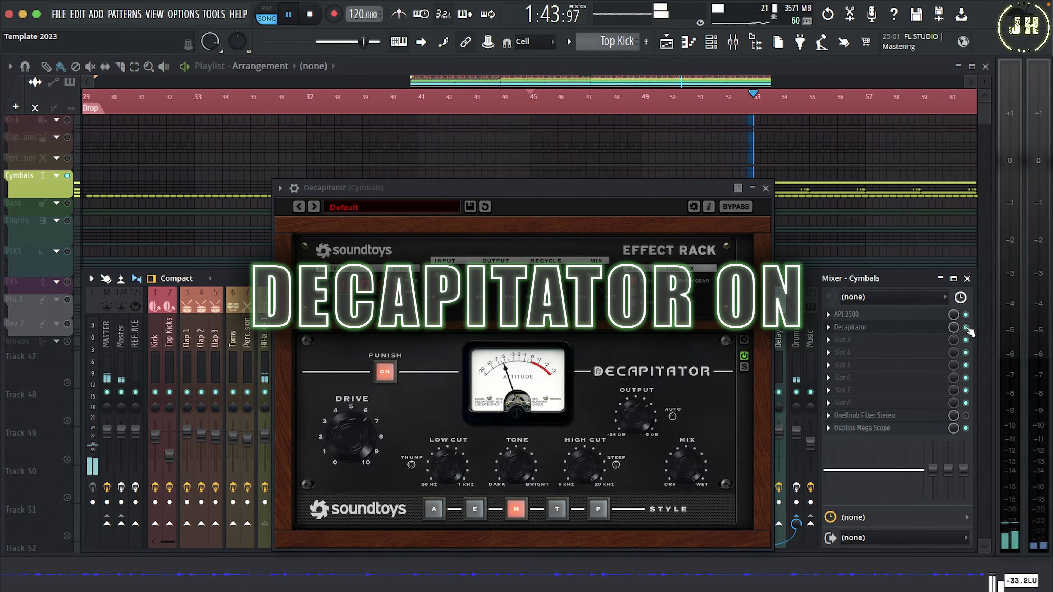
pyautogui.press('space')
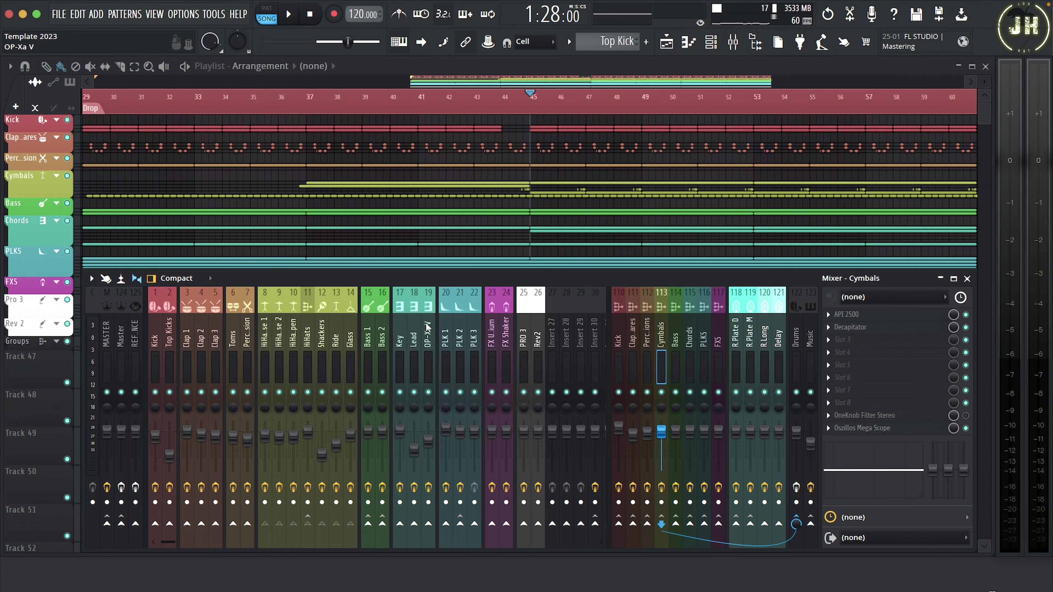
# Step: Open Microshift on Bass 1 plus Ozone Imager 2 and SPAN on the MASTER, arranging the windows to see them together
pyautogui.click(367, 326)
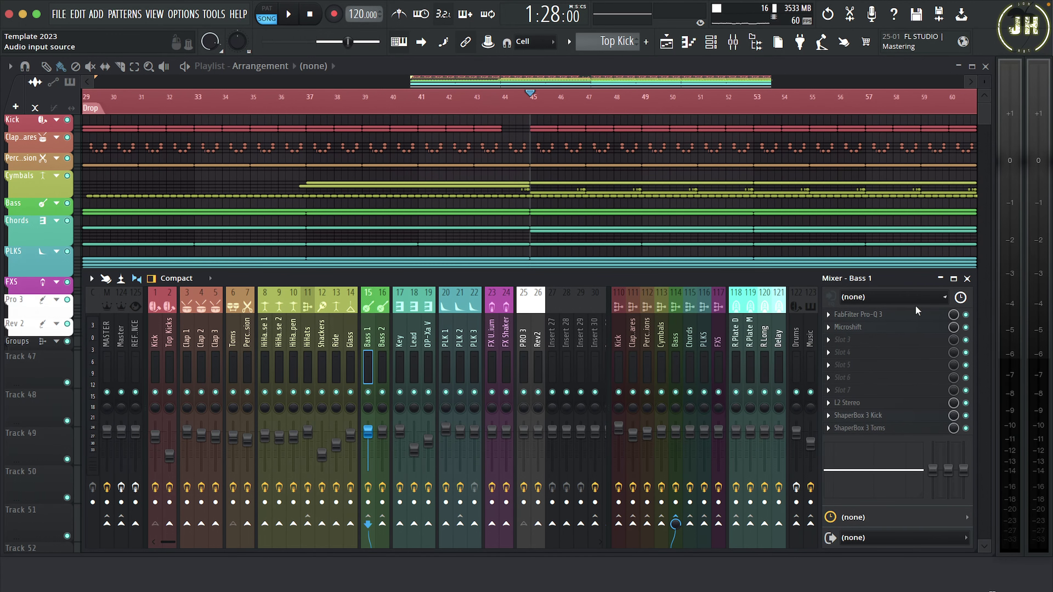
pyautogui.click(871, 329)
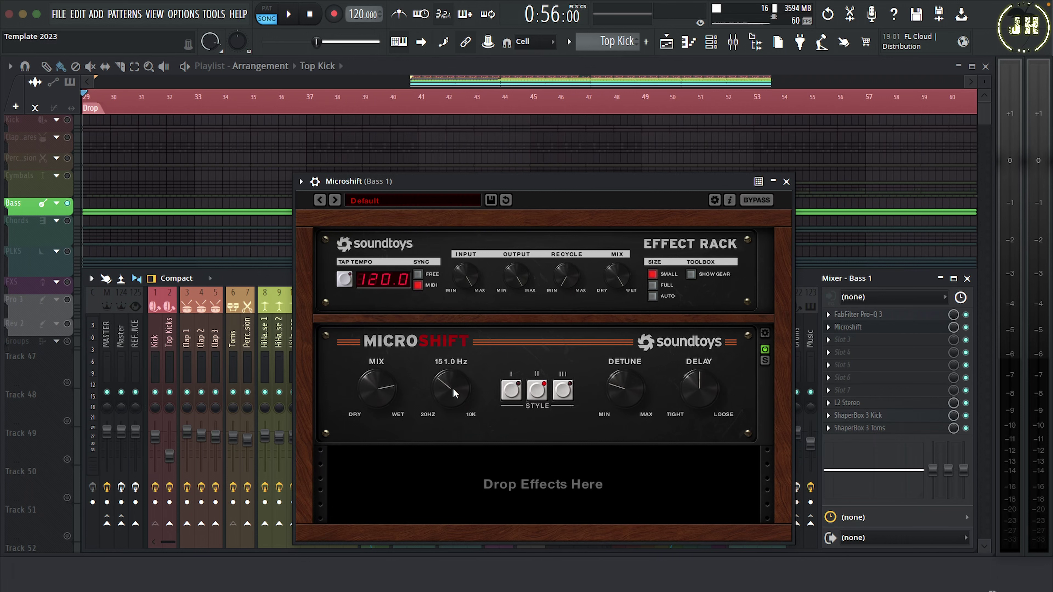
pyautogui.click(108, 332)
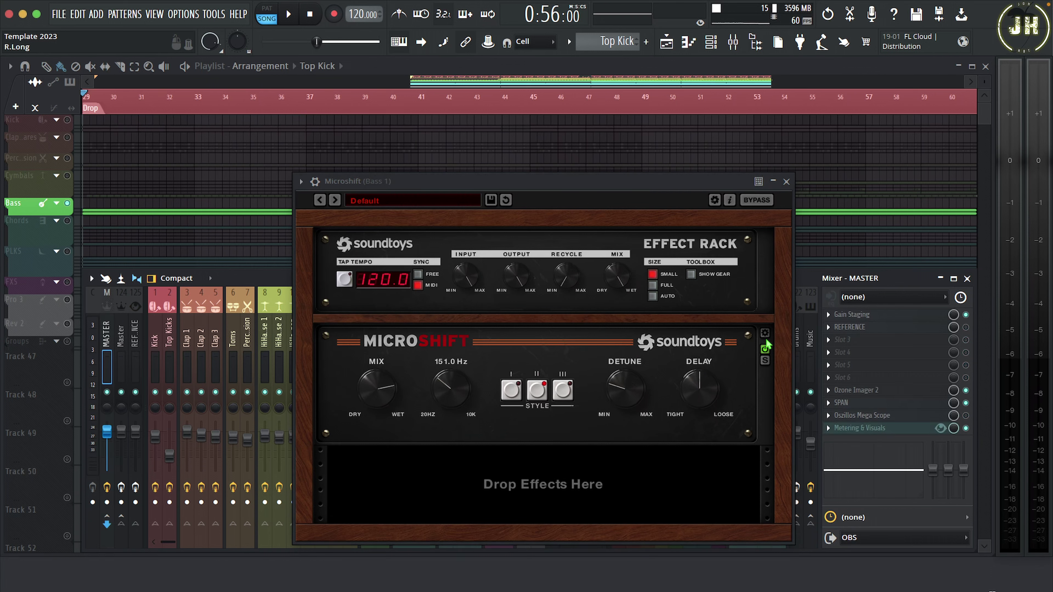
pyautogui.click(892, 392)
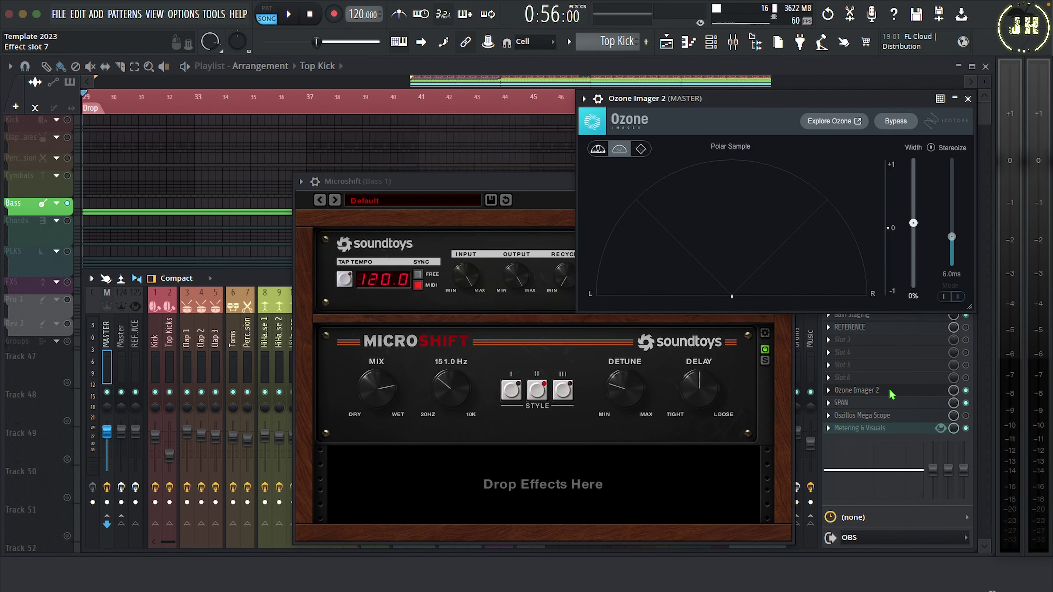
pyautogui.click(885, 404)
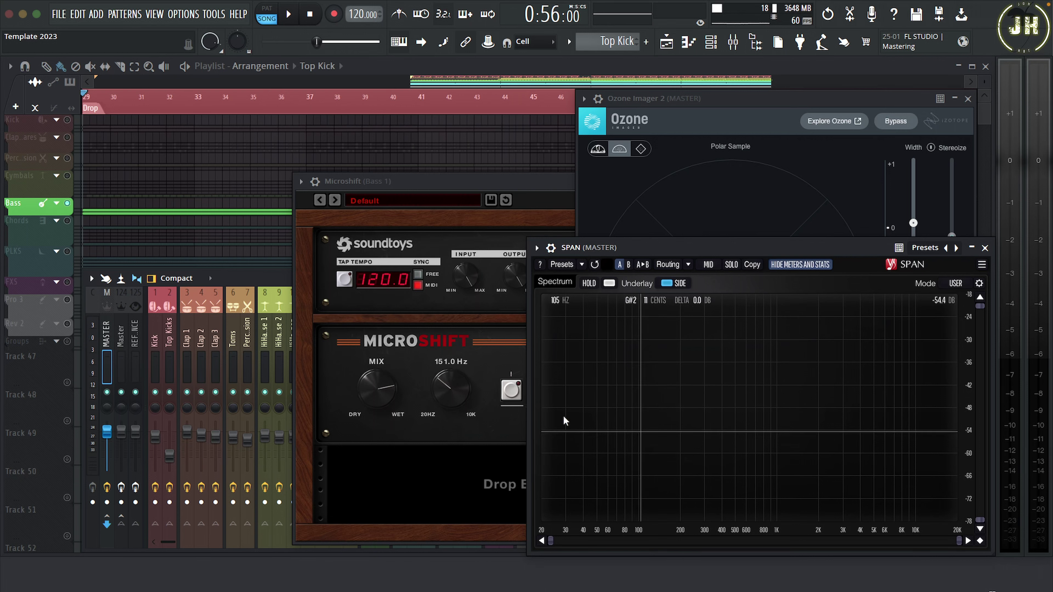
pyautogui.moveTo(540, 190); pyautogui.dragTo(270, 200)
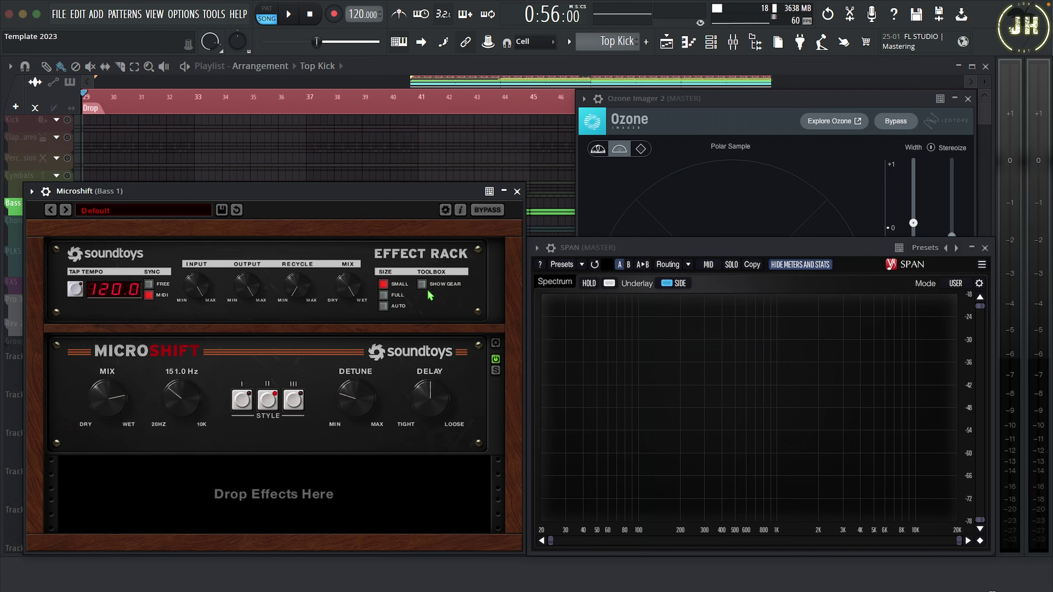
# Step: Compare the soloed bass's stereo image and spectrum during playback with Microshift bypassed and enabled, leaving it enabled
pyautogui.click(495, 359)
pyautogui.press('space')
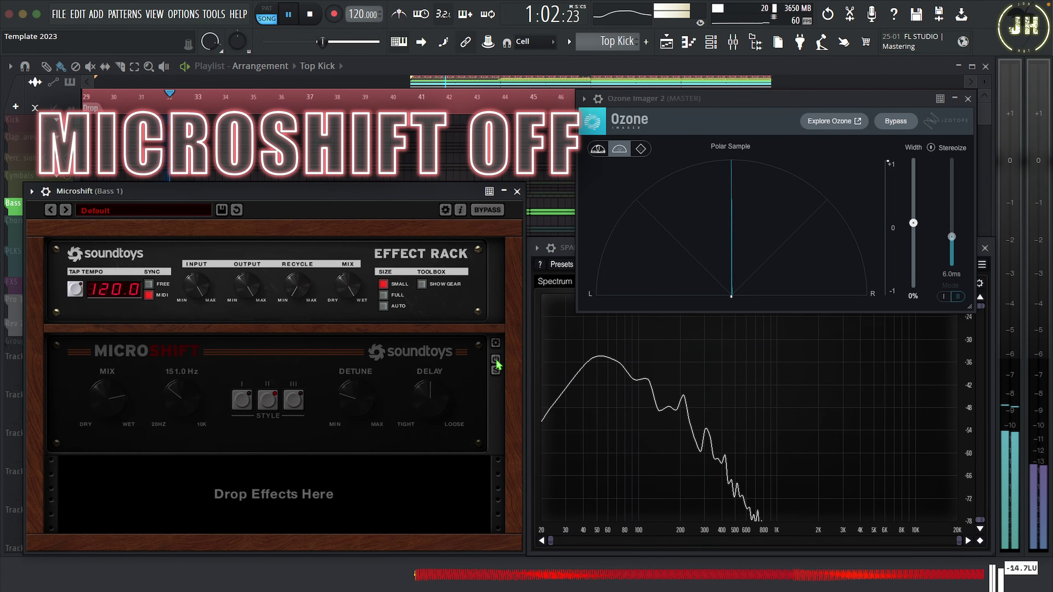
pyautogui.click(497, 361)
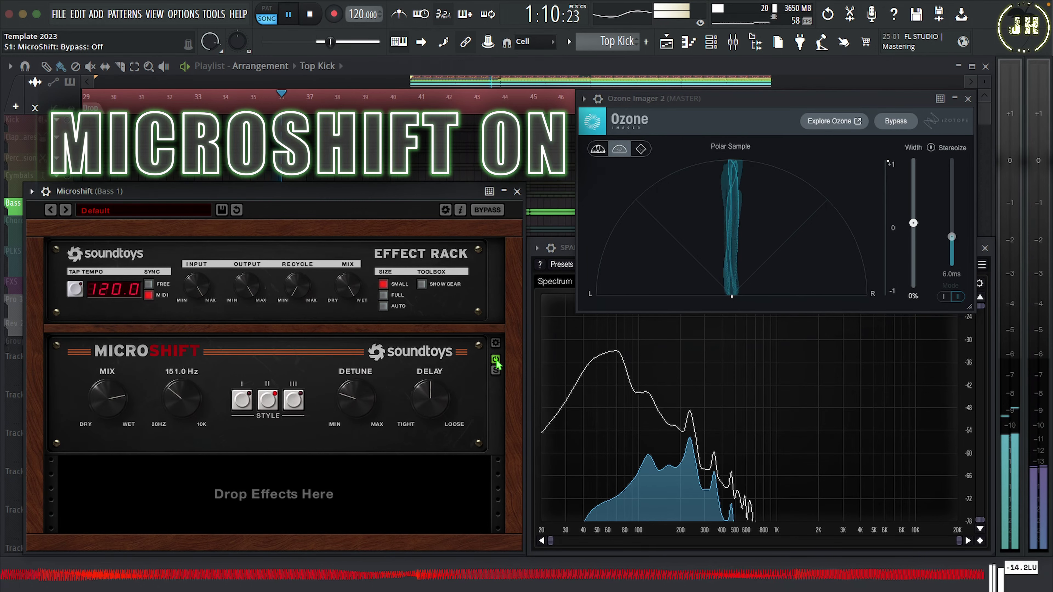
pyautogui.click(496, 361)
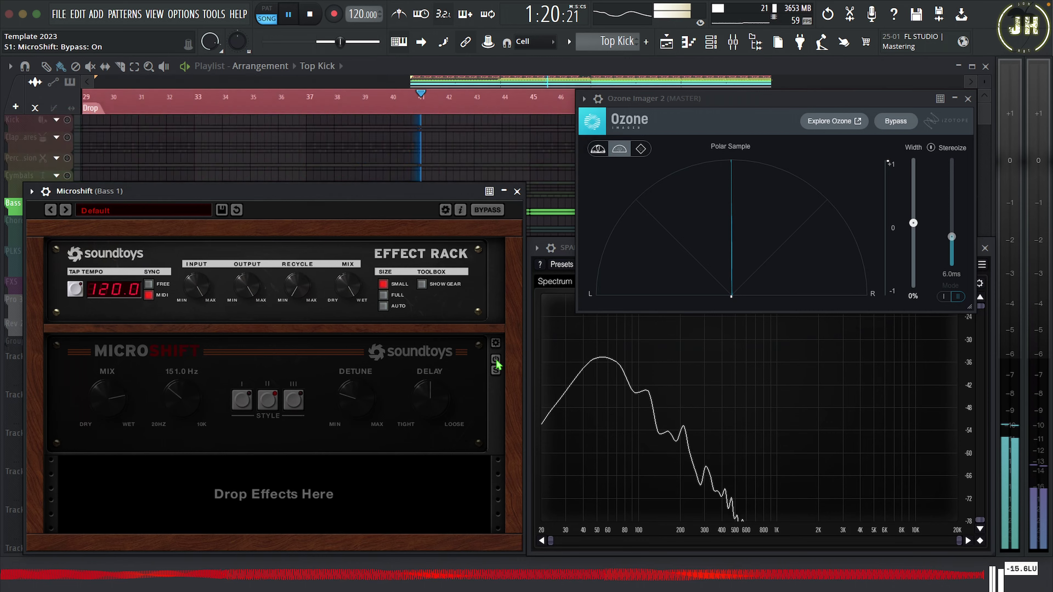
pyautogui.click(496, 360)
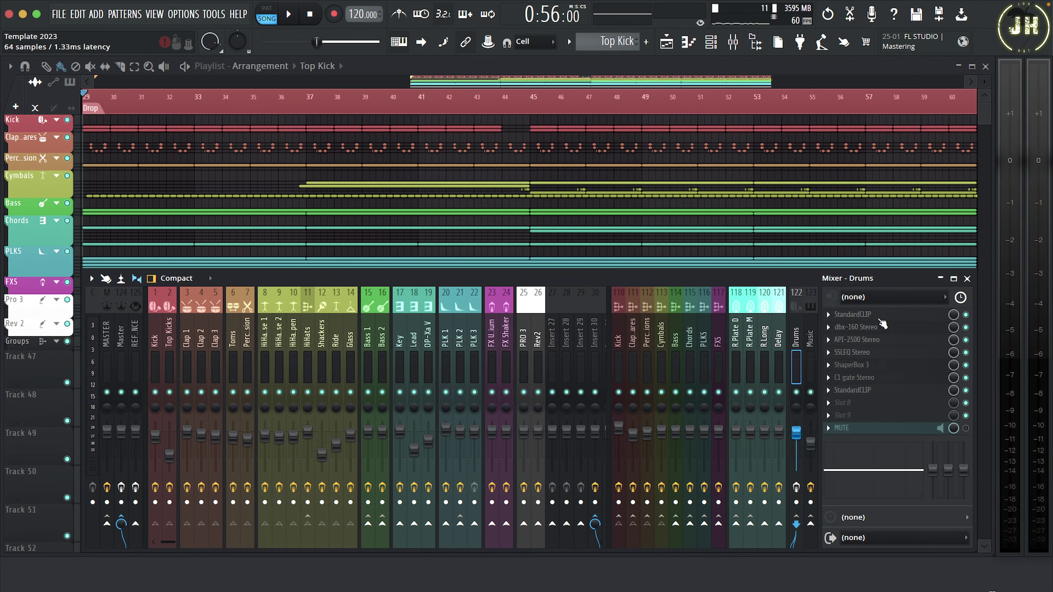
# Step: Examine the clipping settings of the first and last StandardCLIP on the Drums bus, closing each one
pyautogui.click(889, 316)
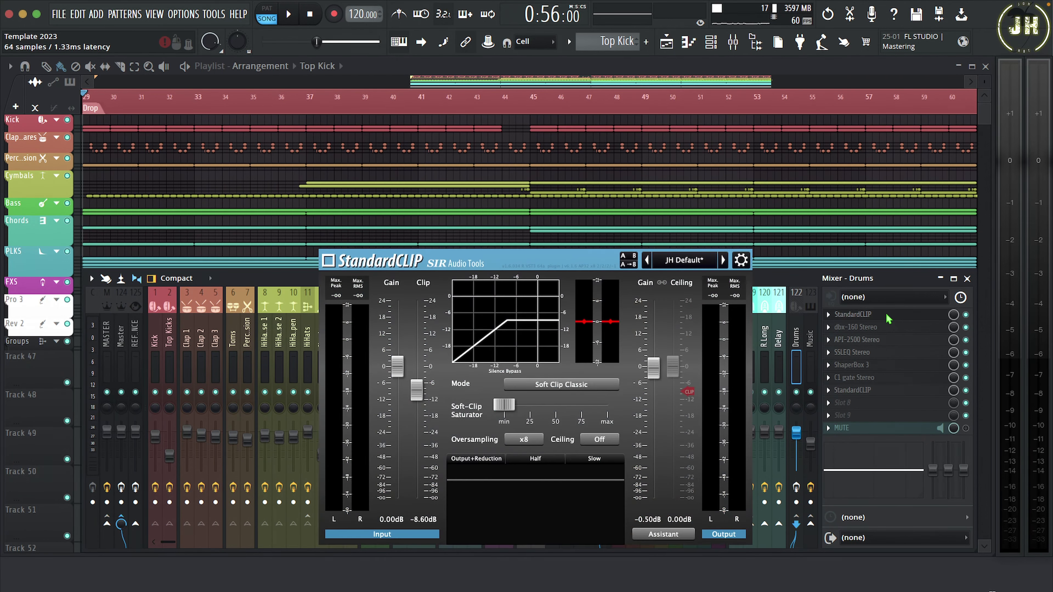
pyautogui.click(888, 317)
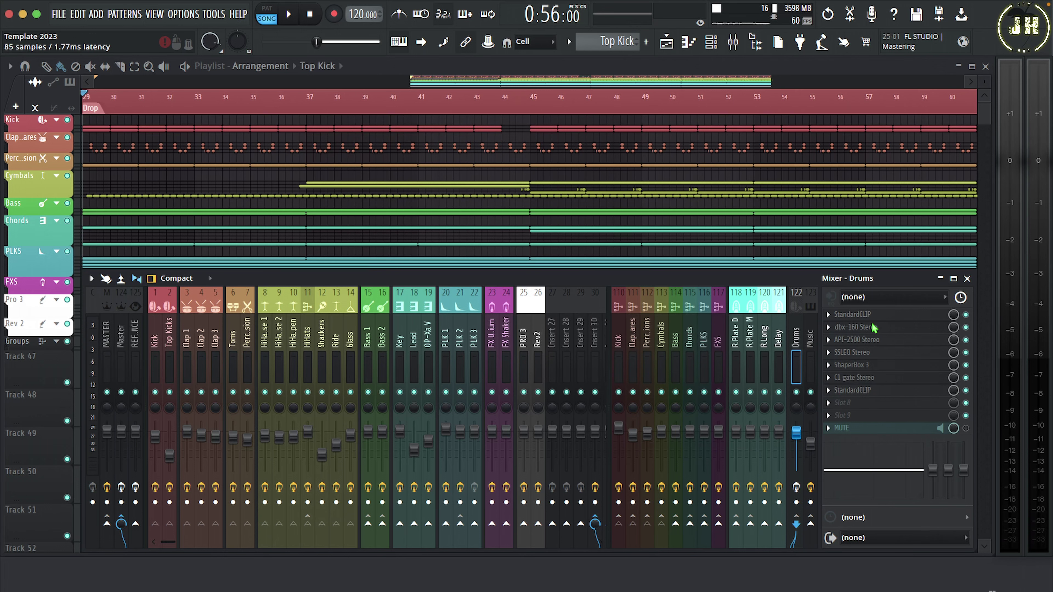
pyautogui.click(870, 391)
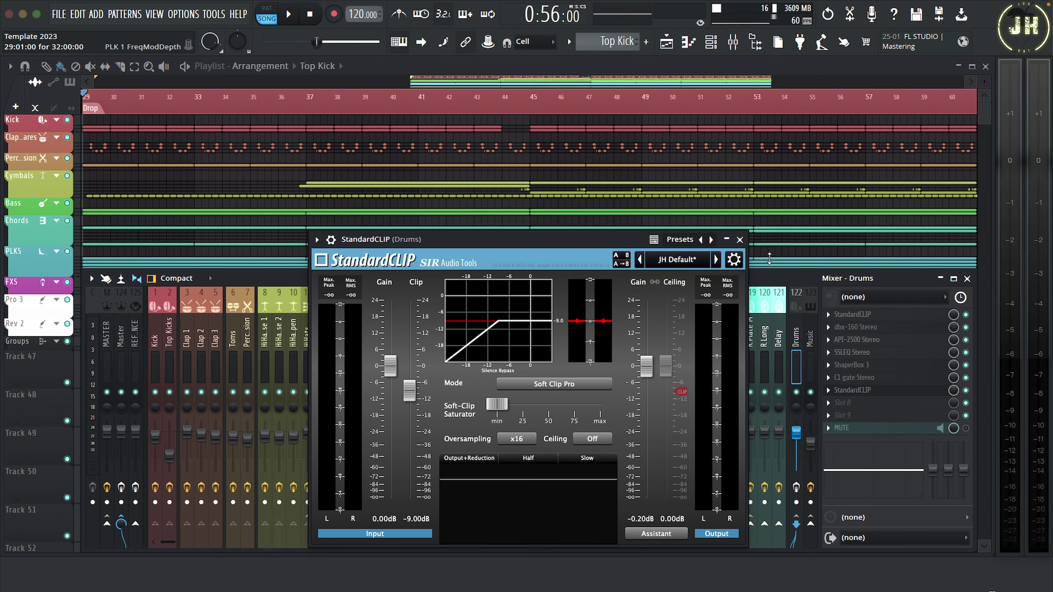
pyautogui.click(739, 240)
# Step: Open Oszillos Mega Scope on the MASTER and examine the drums' waveform during playback
pyautogui.click(110, 330)
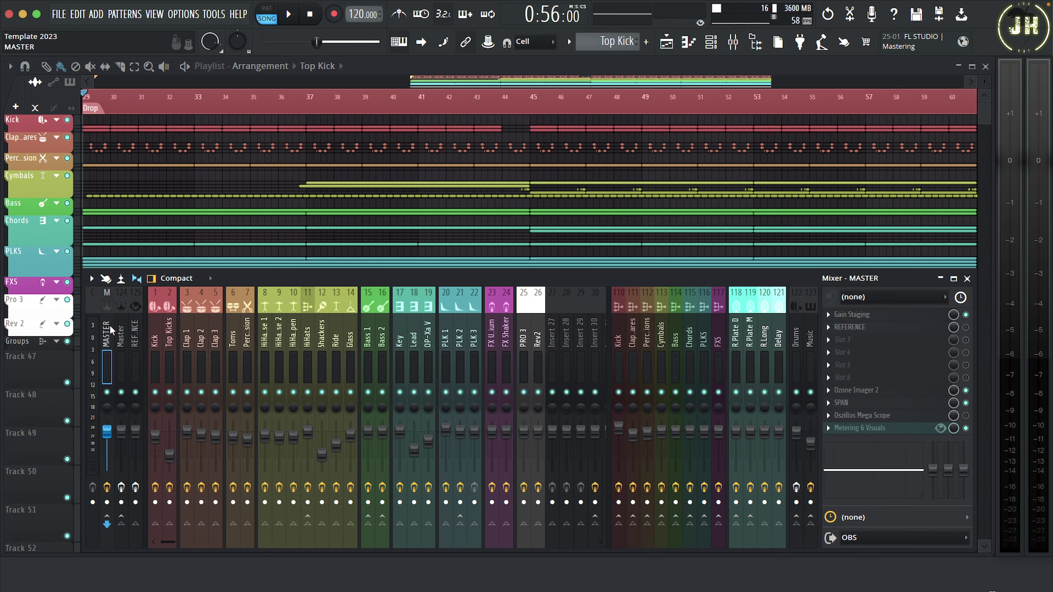
pyautogui.click(900, 416)
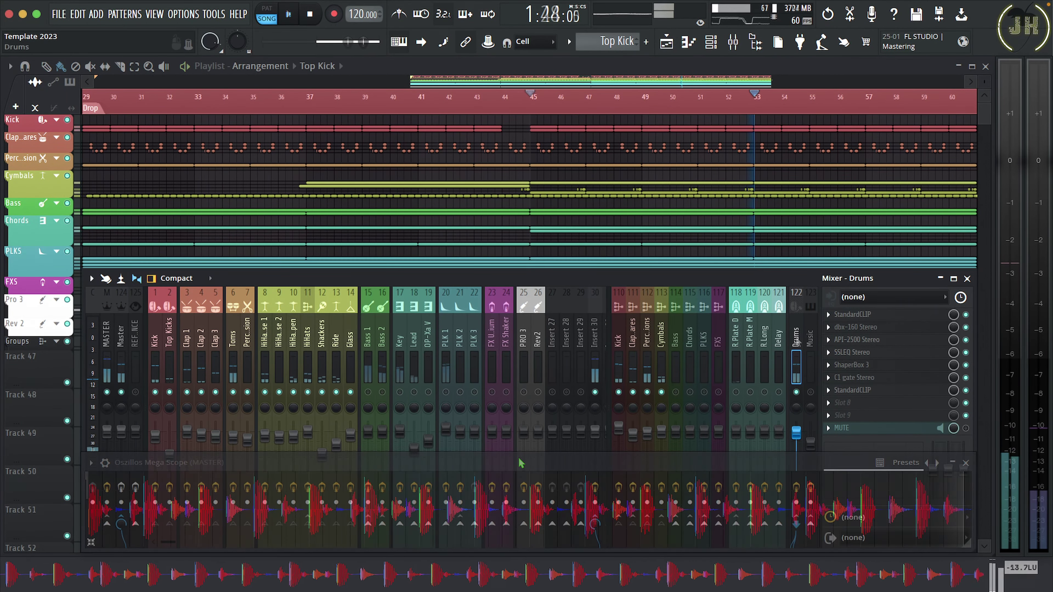
pyautogui.press('space')
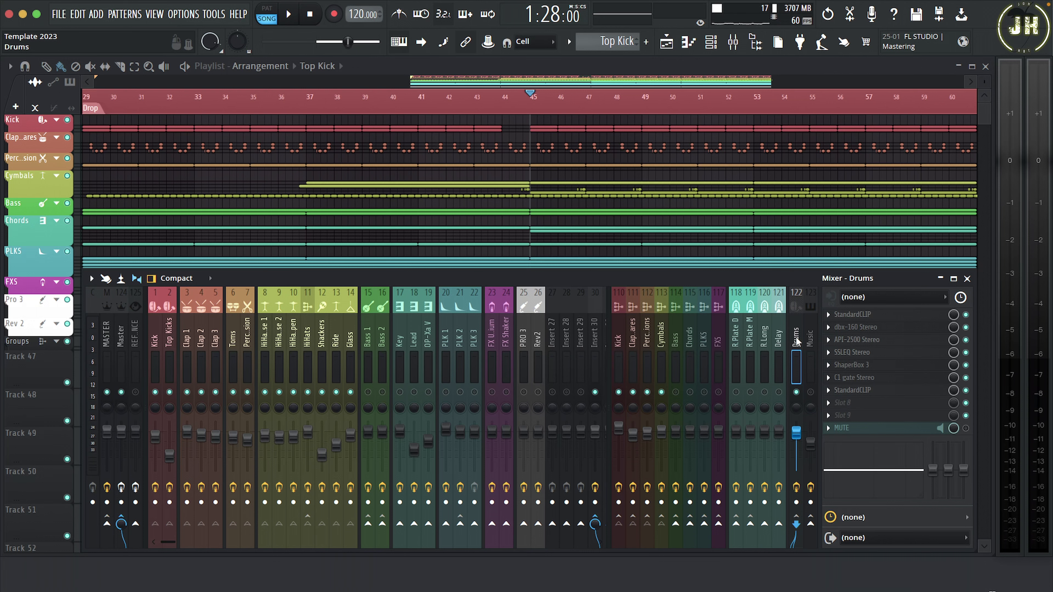
# Step: Open ShaperBox 3 on the Drums bus and compare playback with its Drive effect bypassed and enabled, leaving it enabled
pyautogui.click(883, 366)
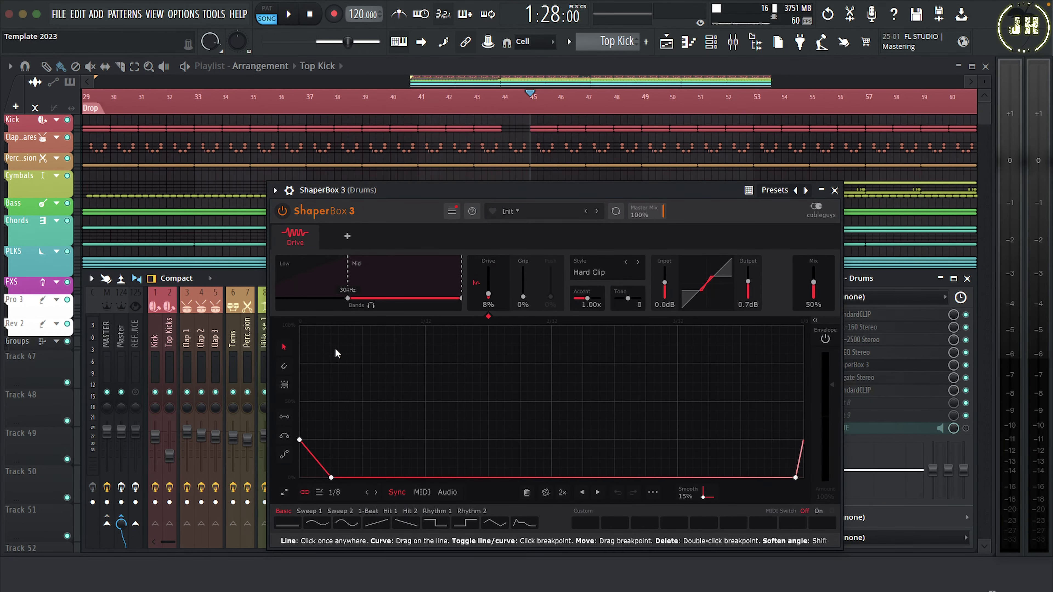
pyautogui.moveTo(297, 239)
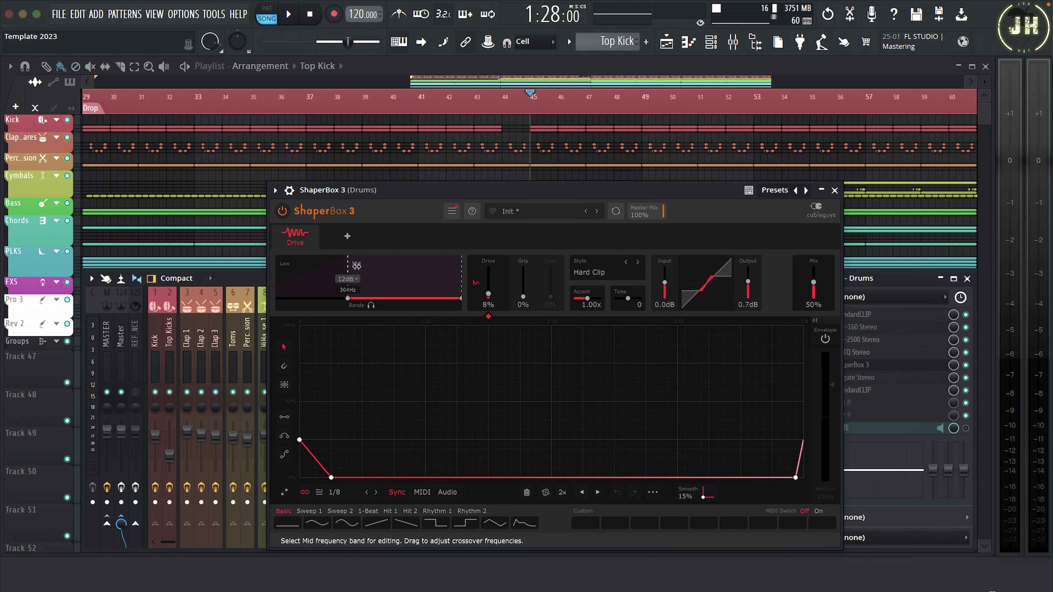
pyautogui.click(283, 211)
pyautogui.press('space')
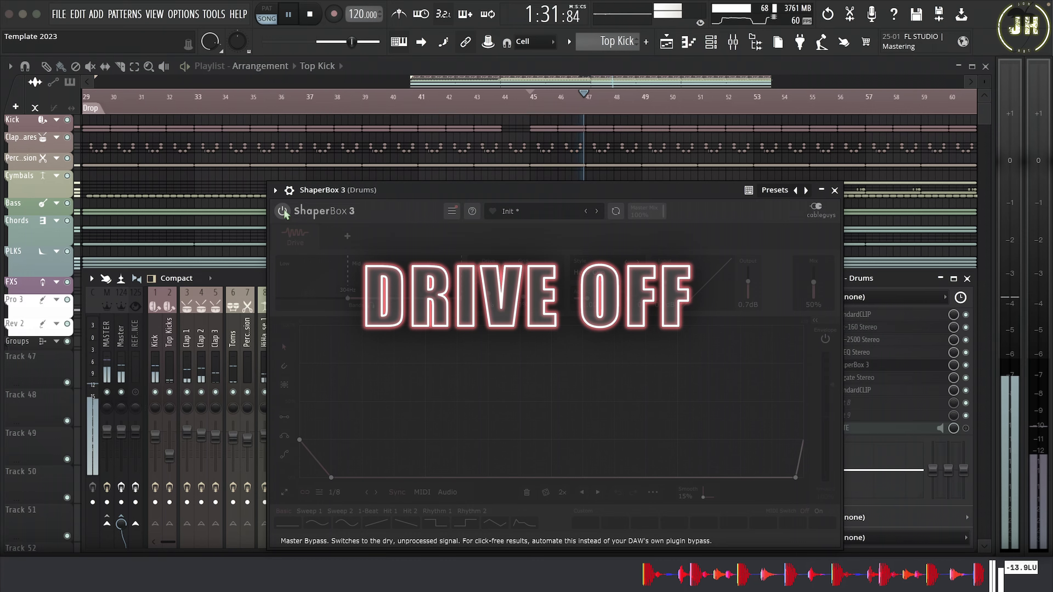
pyautogui.click(284, 211)
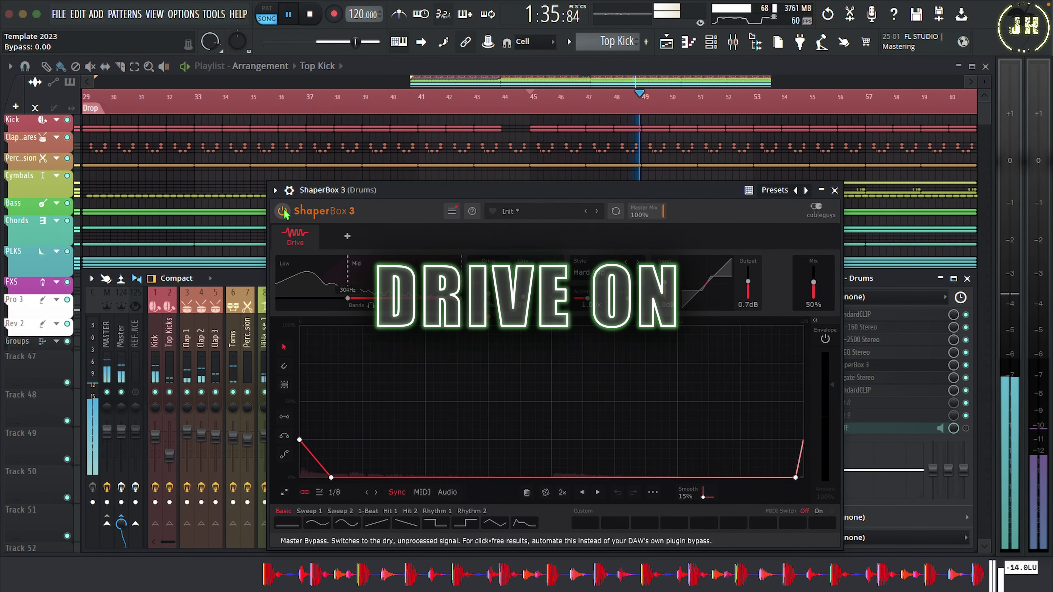
pyautogui.click(284, 211)
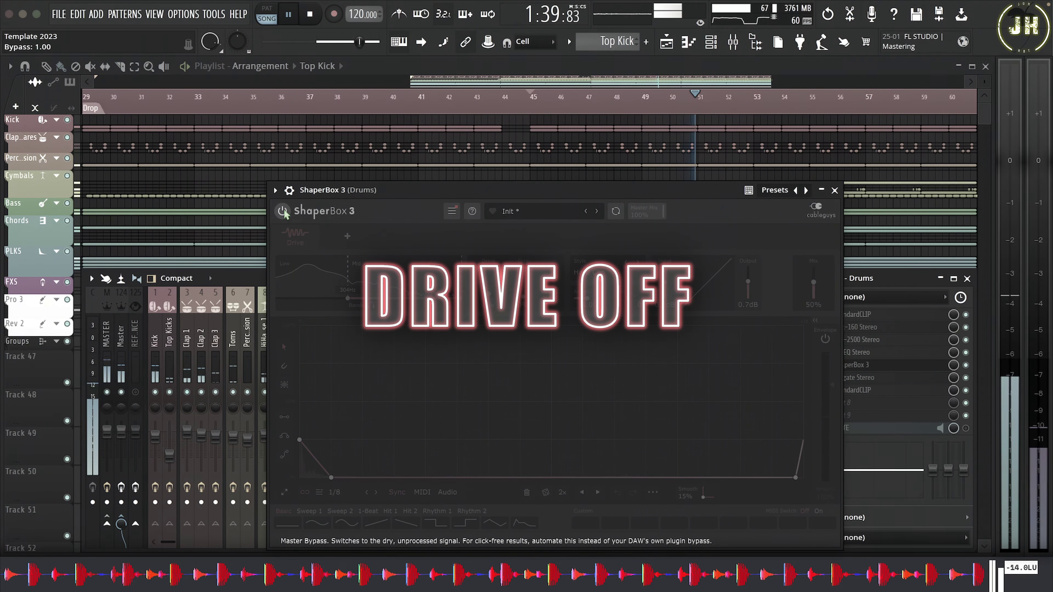
pyautogui.click(284, 212)
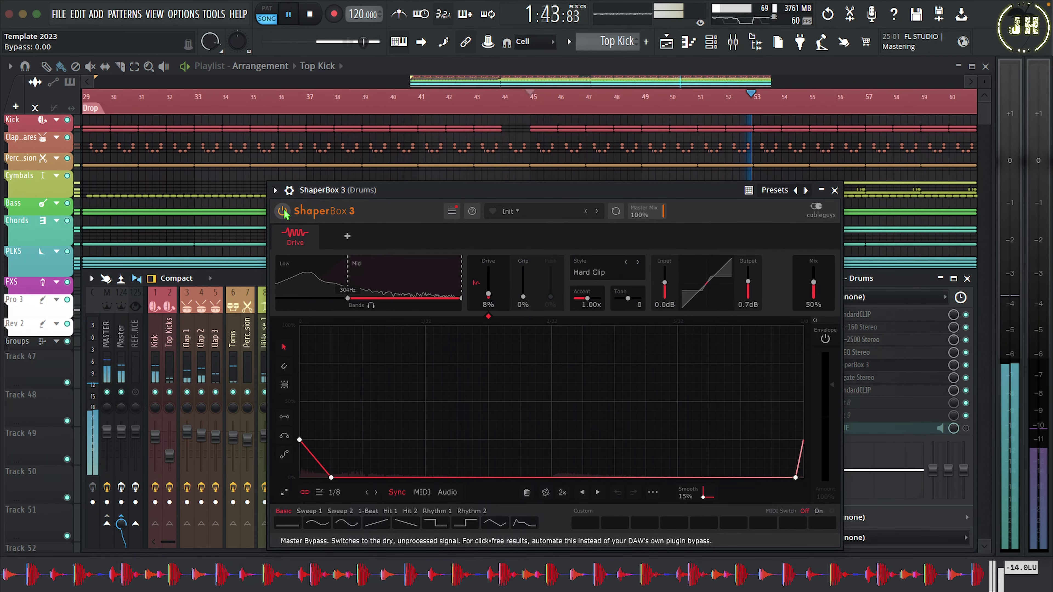
pyautogui.press('space')
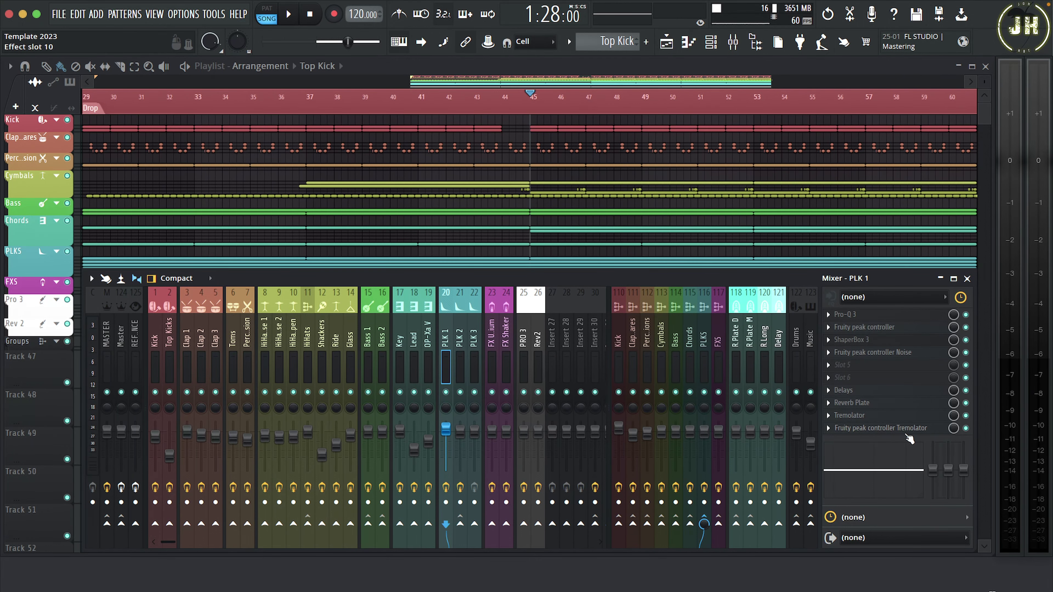
# Step: Open Tremolator on PLK 1 with its tweak settings, compare soloed pluck playback with it bypassed and enabled, leaving it enabled, and close it
pyautogui.click(856, 416)
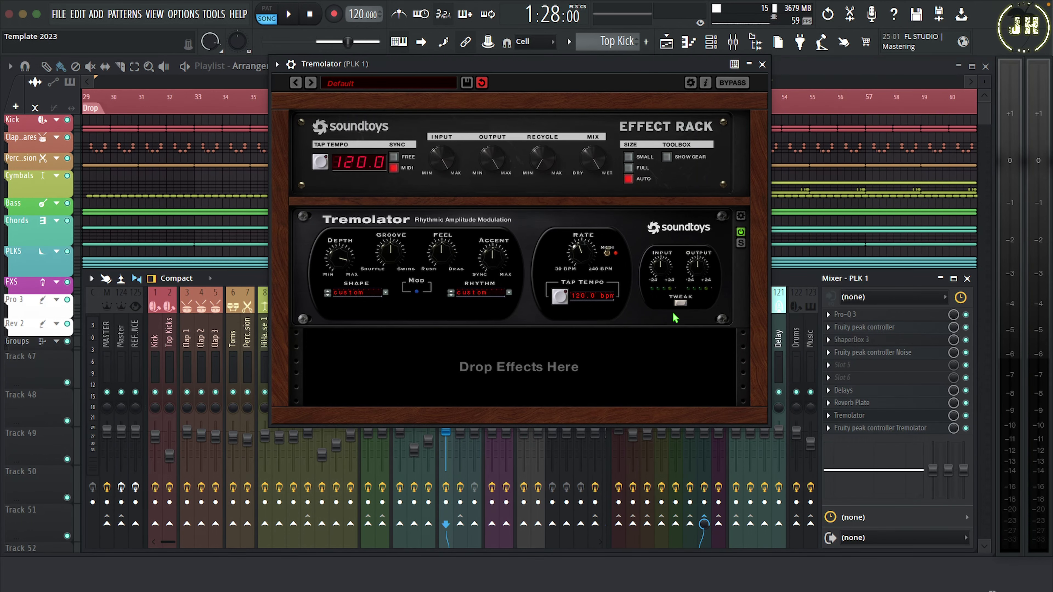
pyautogui.click(681, 305)
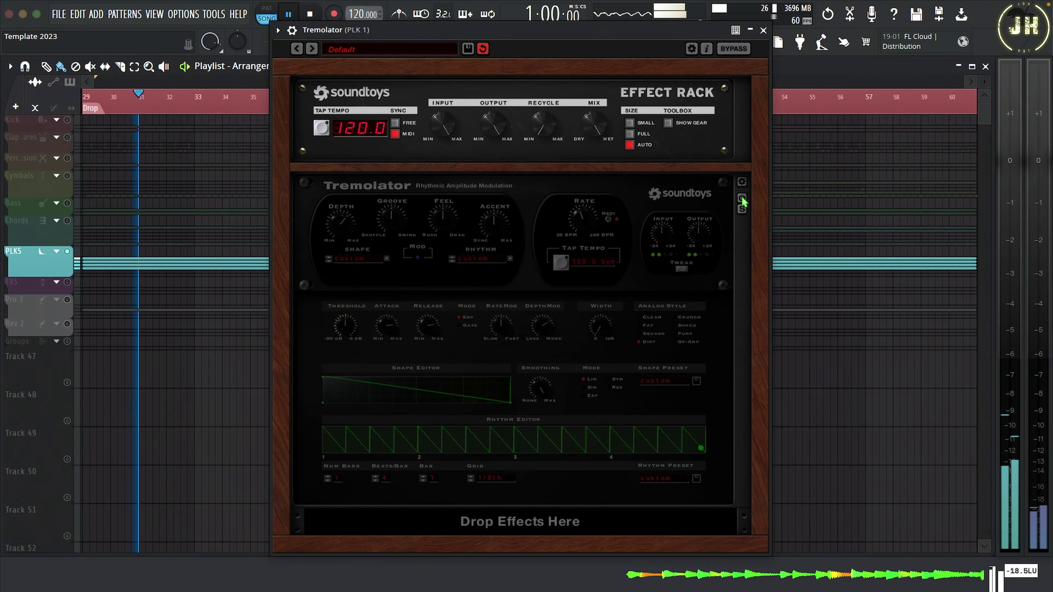
pyautogui.click(742, 198)
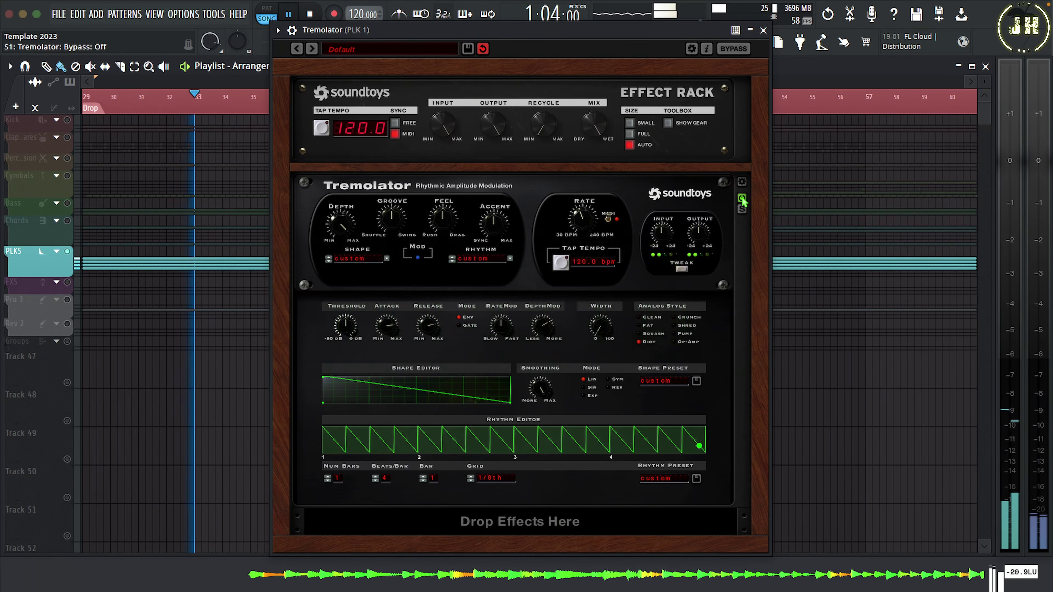
pyautogui.click(742, 198)
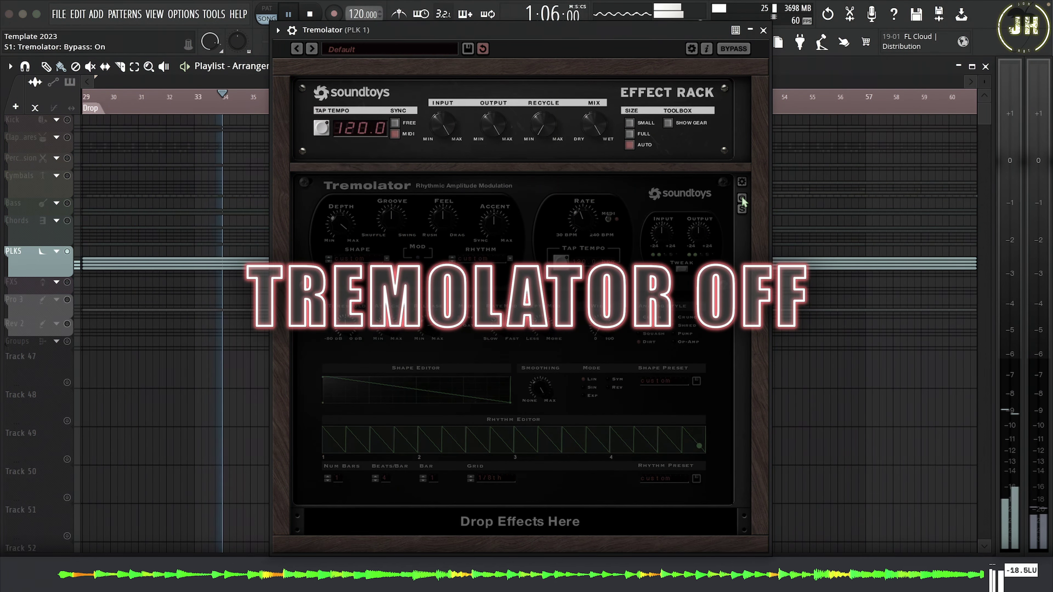
pyautogui.click(742, 198)
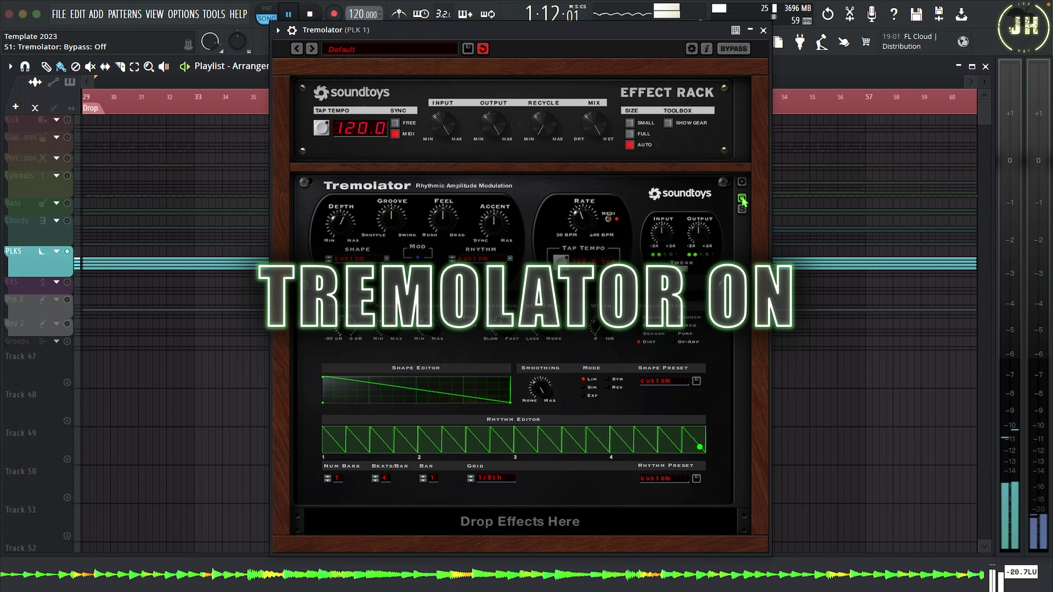
pyautogui.press('space')
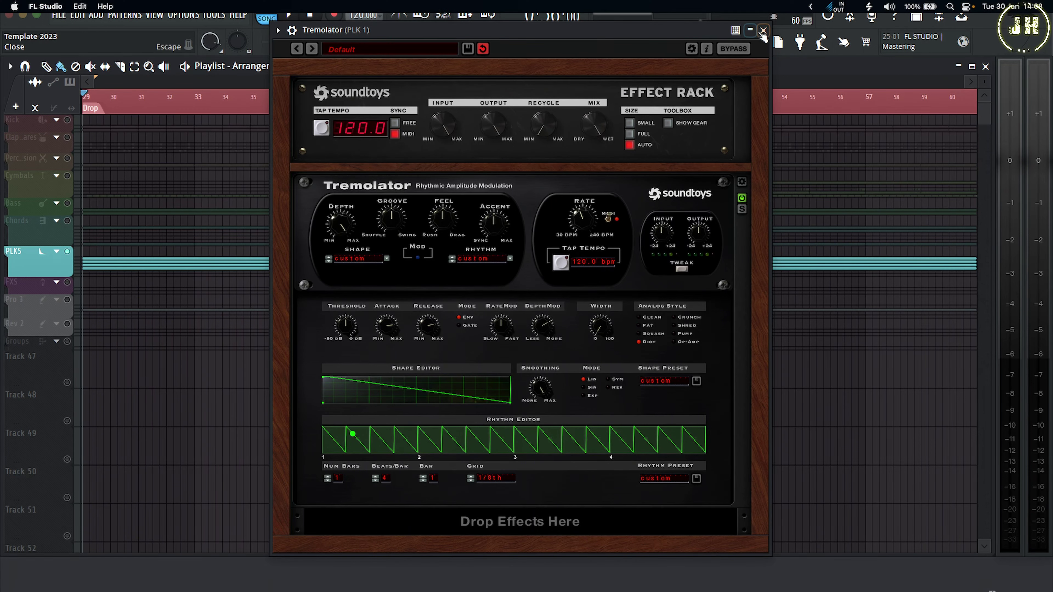
pyautogui.click(763, 31)
# Step: Expand the PLKS track group and examine the Diva synth settings of PLK 1, closing the instrument
pyautogui.click(57, 252)
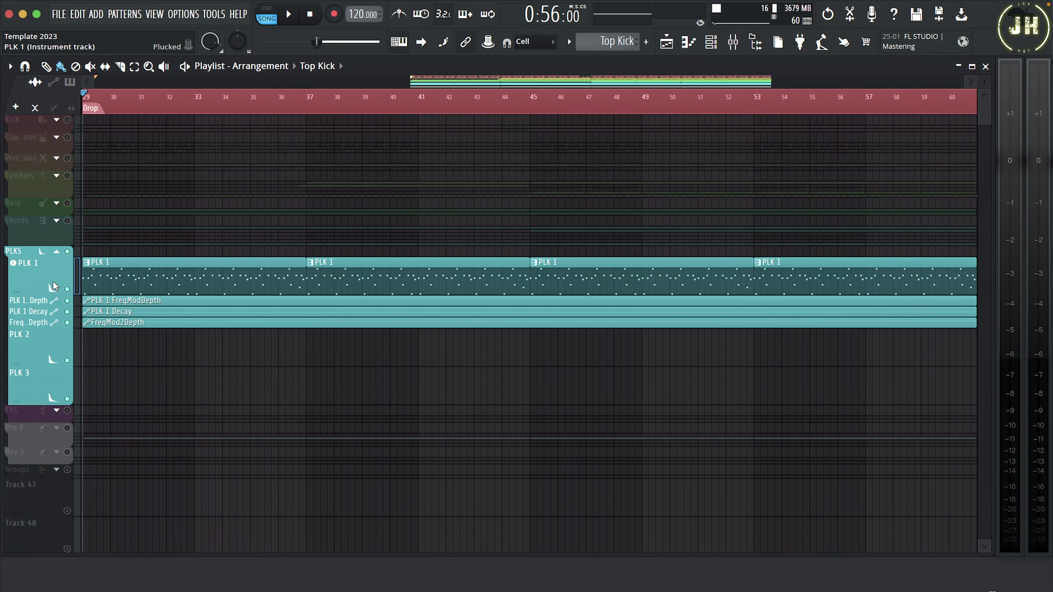
pyautogui.click(42, 272)
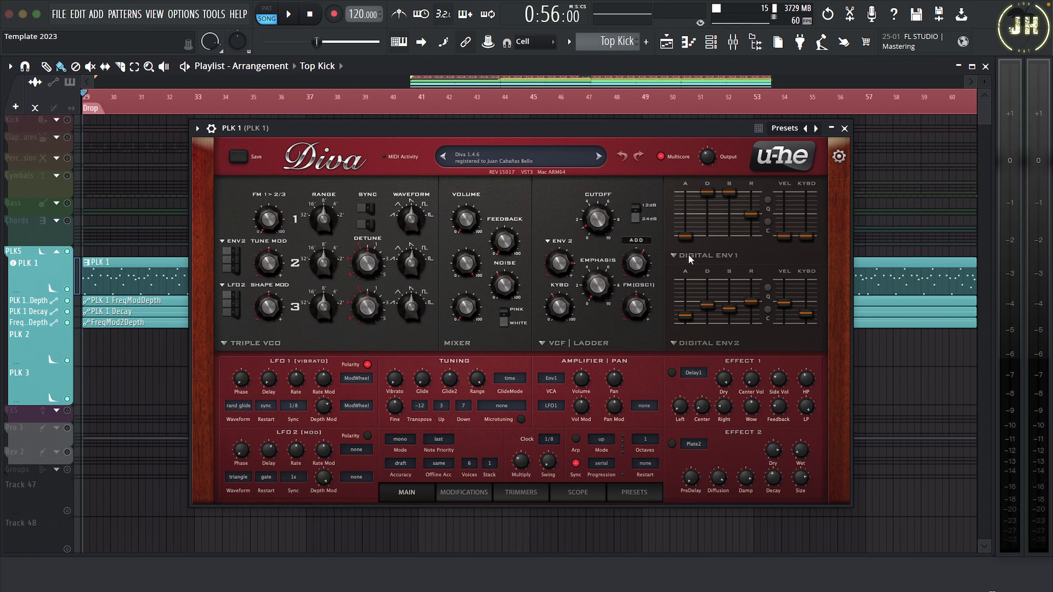
pyautogui.click(845, 130)
# Step: Open Tremolator on the Chords bus with its tweak settings and compare soloed playback with it bypassed and enabled, leaving it enabled
pyautogui.press('F9')
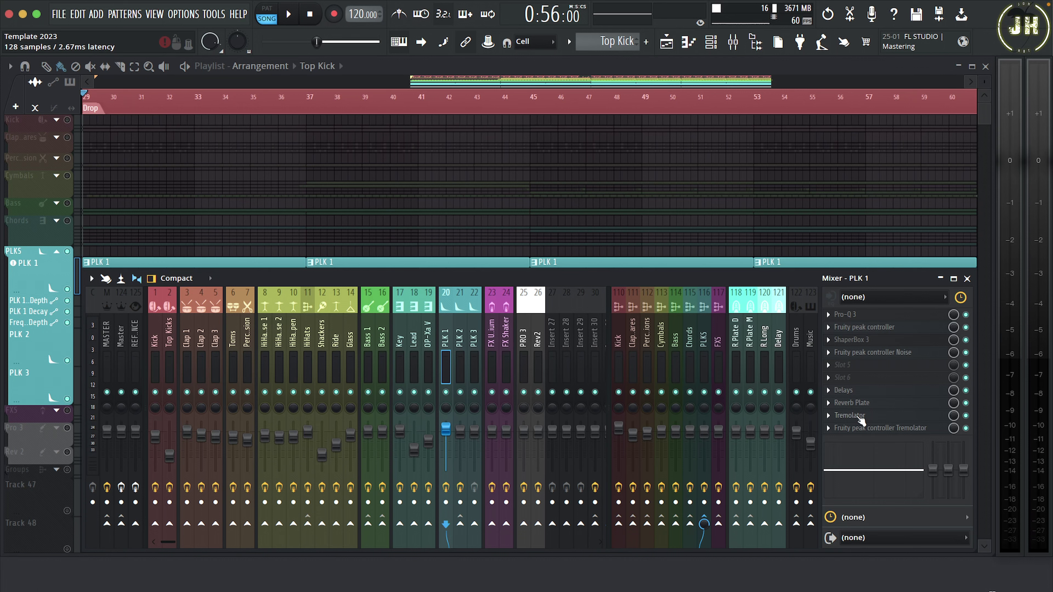
pyautogui.click(692, 326)
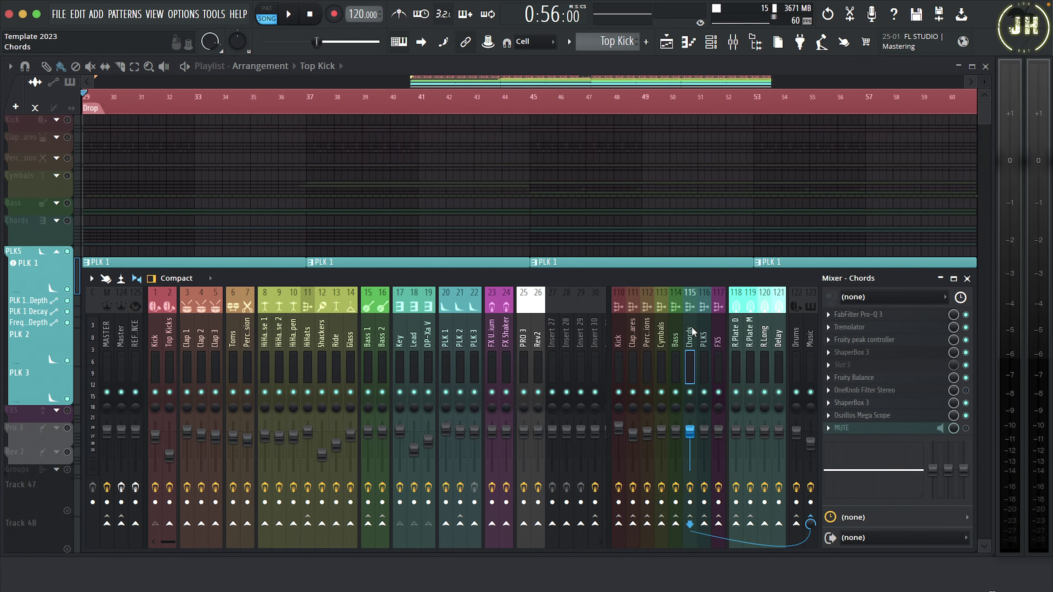
pyautogui.click(869, 330)
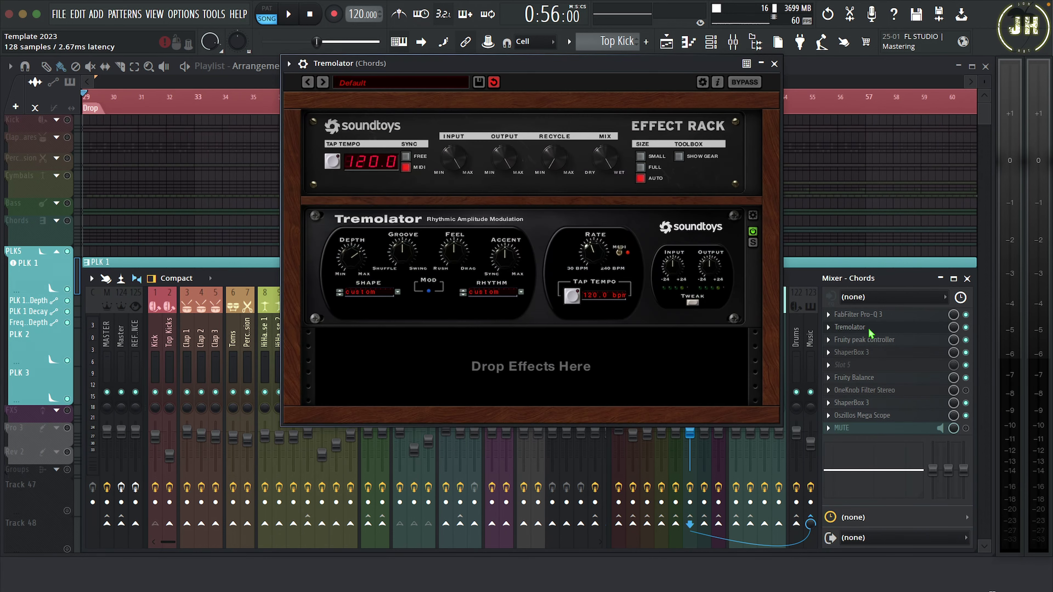
pyautogui.click(697, 305)
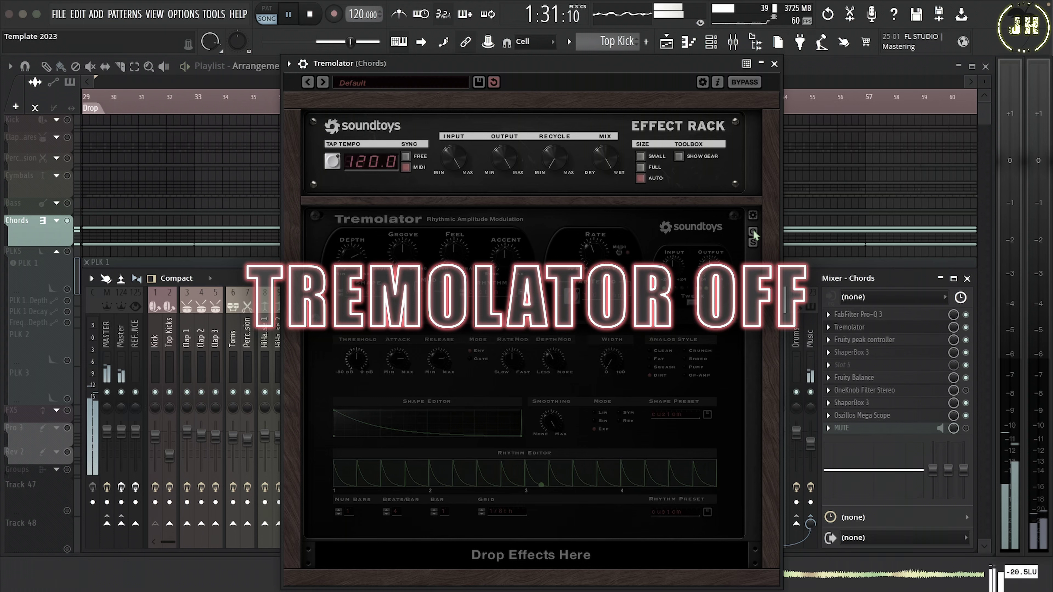
pyautogui.click(753, 232)
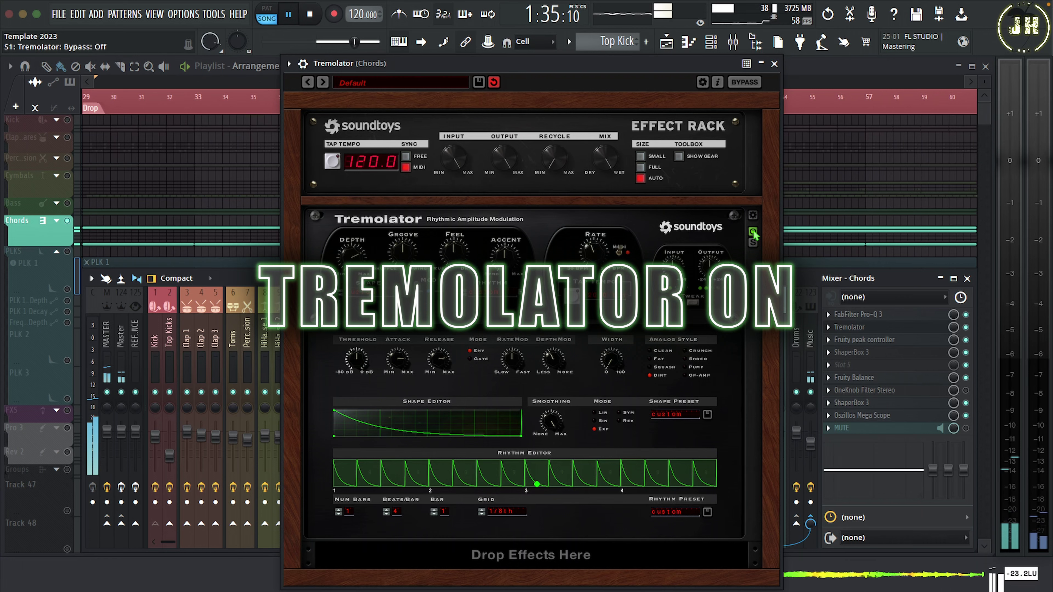
pyautogui.click(753, 232)
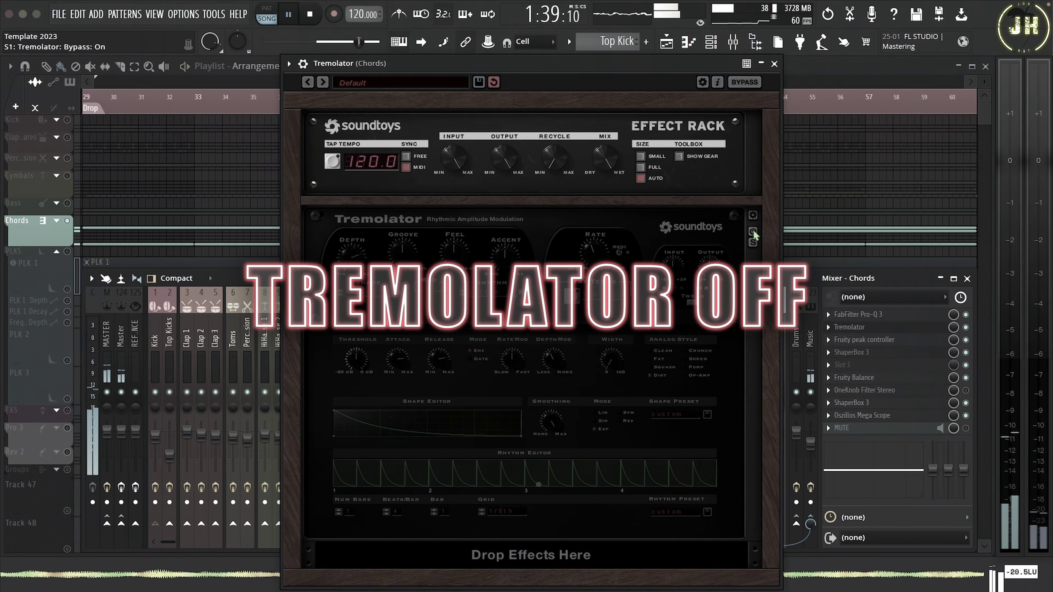
pyautogui.click(753, 232)
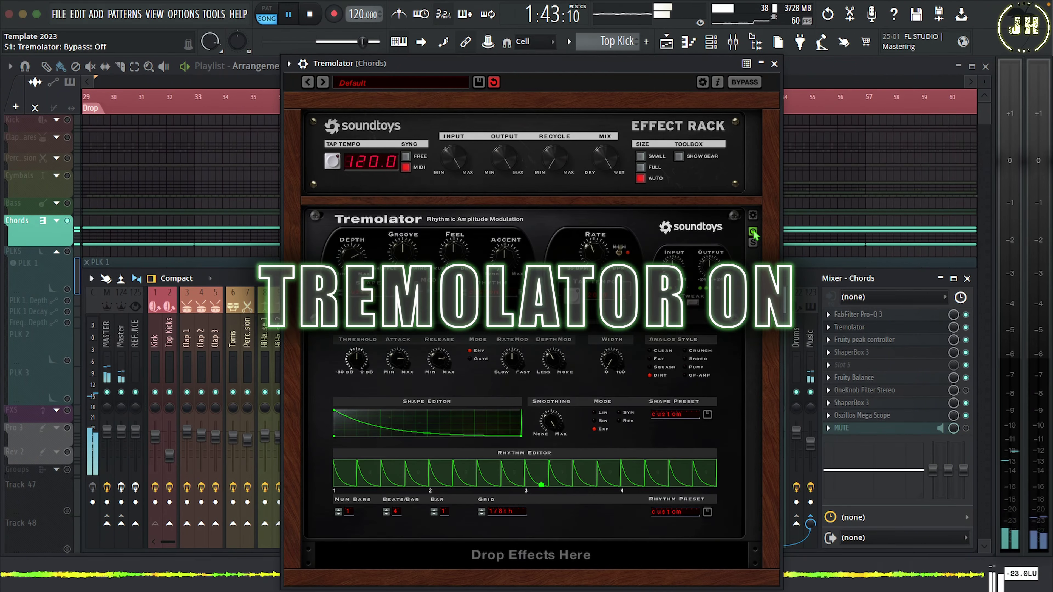
pyautogui.click(754, 233)
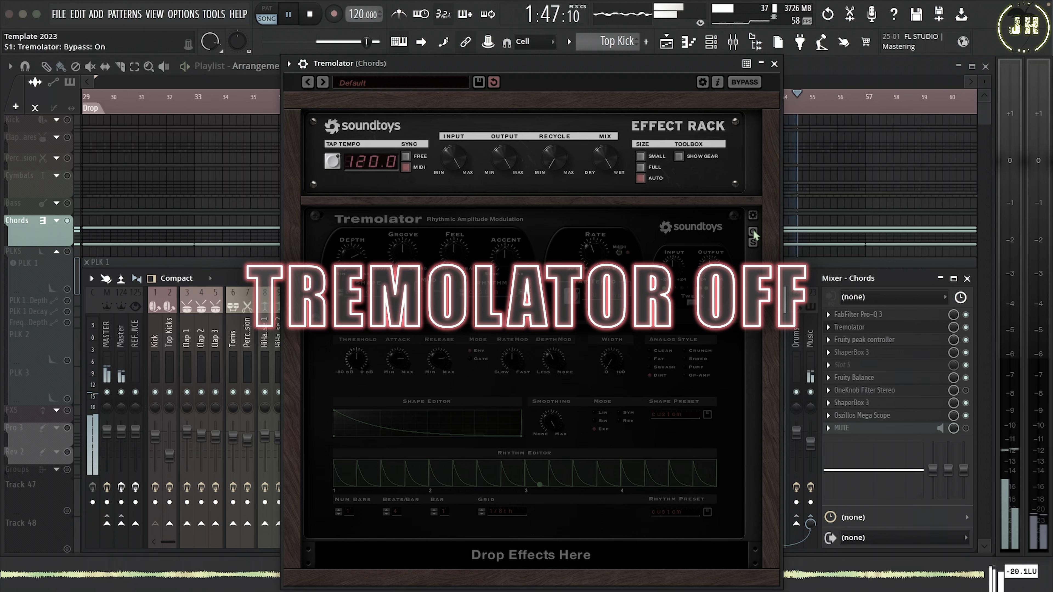
pyautogui.click(754, 234)
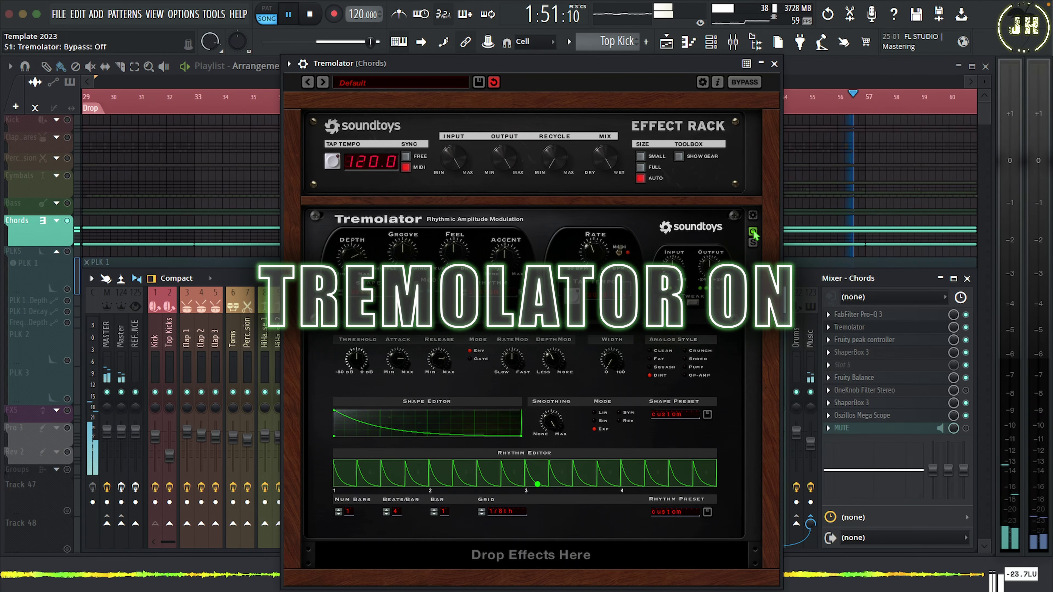
pyautogui.click(754, 234)
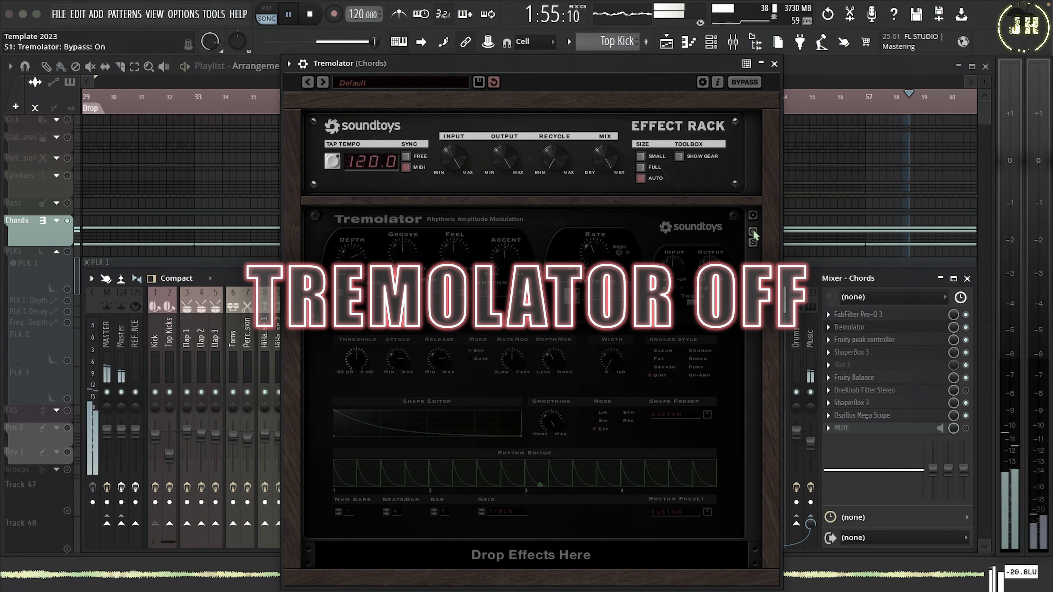
pyautogui.click(753, 234)
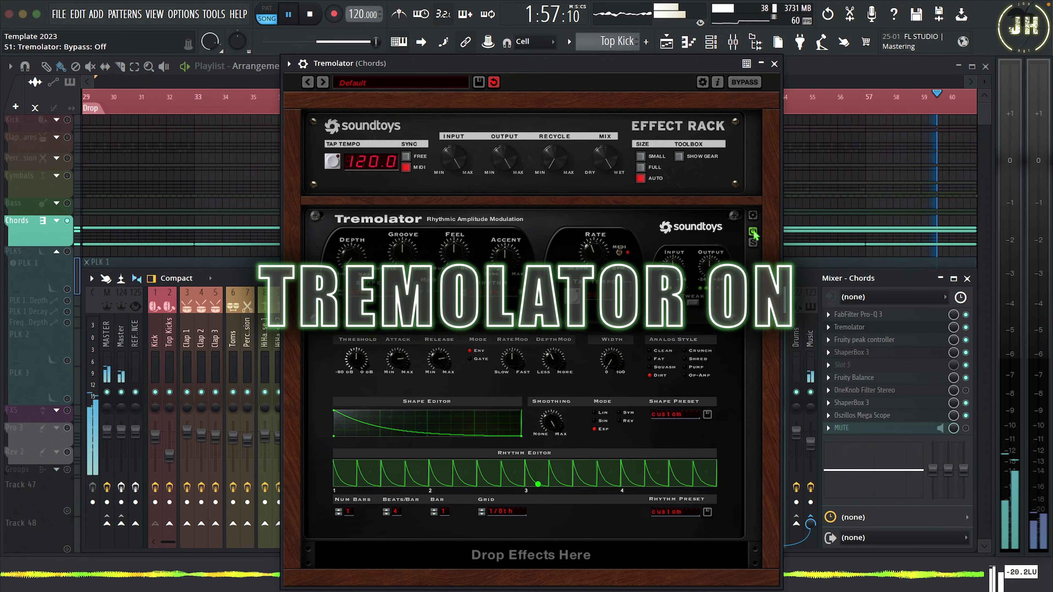